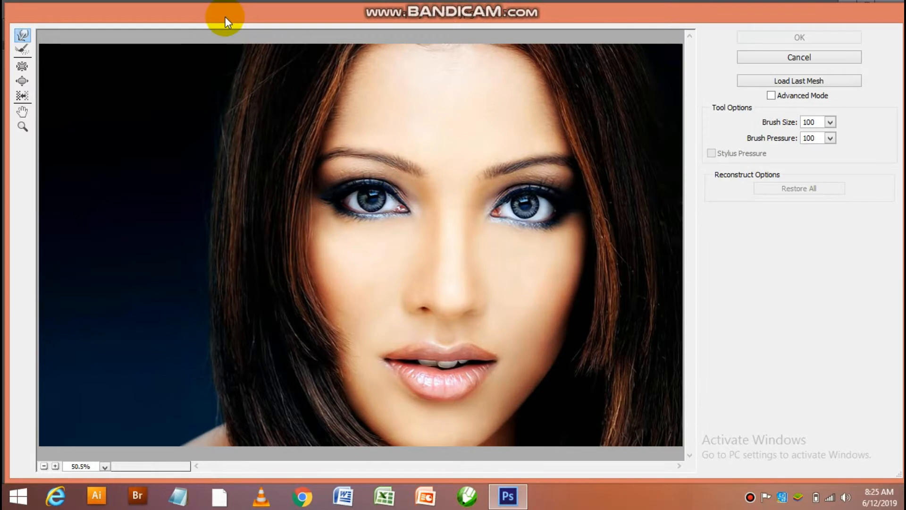
{"action": "left_click_drag", "start_coordinate": [226, 16], "coordinate": [326, 33]}
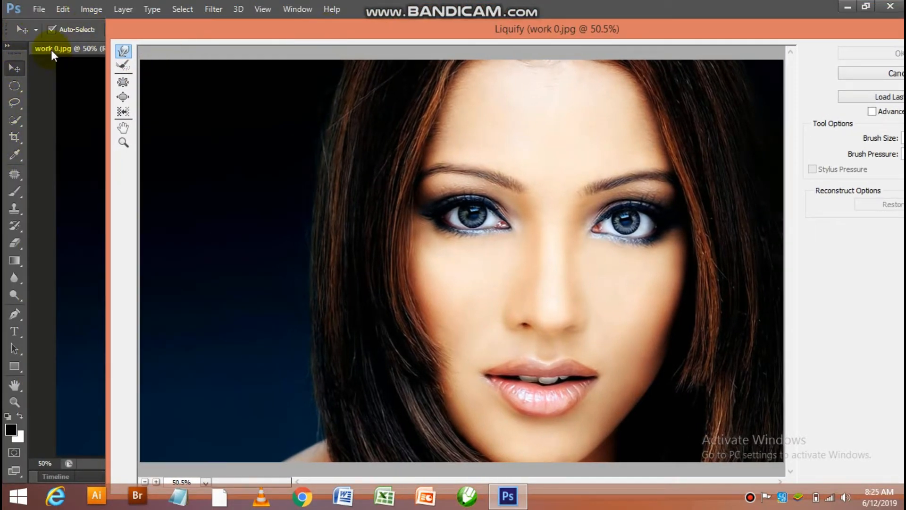
{"action": "mouse_move", "coordinate": [188, 26]}
{"action": "left_mouse_down"}
{"action": "mouse_move", "coordinate": [113, 2]}
{"action": "mouse_move", "coordinate": [103, 11]}
{"action": "left_mouse_up"}
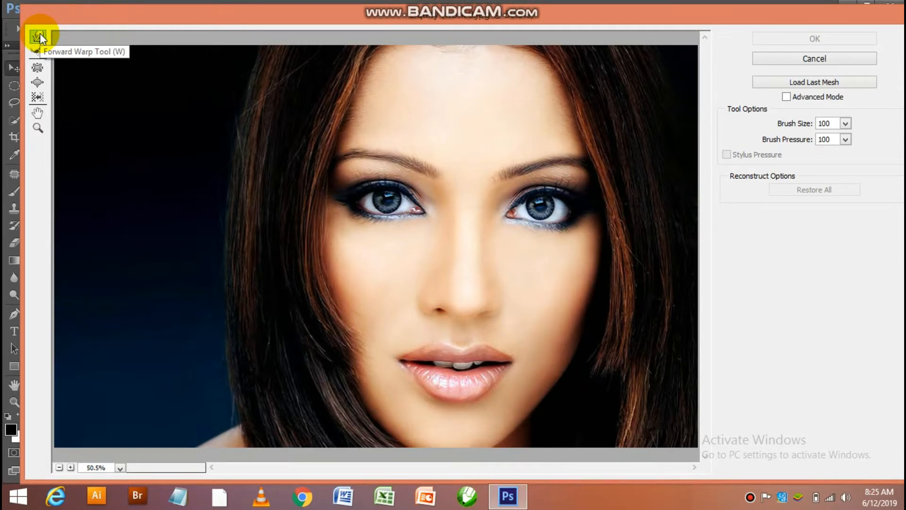
{"action": "left_click", "coordinate": [845, 124]}
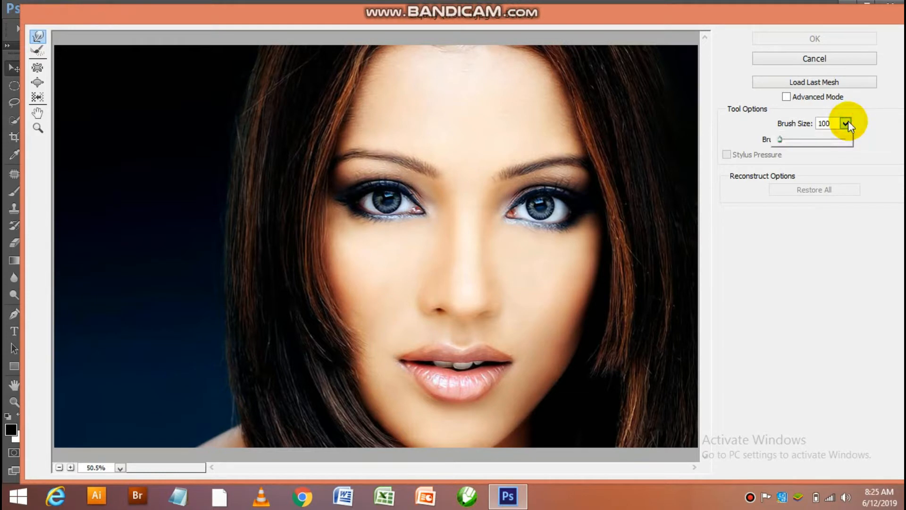
{"action": "left_click", "coordinate": [870, 120]}
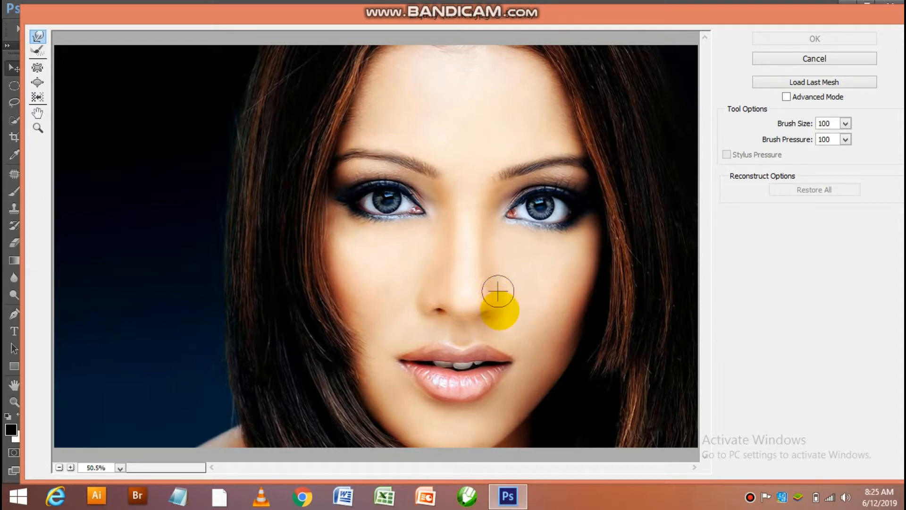
- Pull the mouth corners outward and up and the inner eye corners inward with the Forward Warp tool, raising the brush size to 175
{"action": "mouse_move", "coordinate": [506, 363]}
{"action": "left_mouse_down"}
{"action": "mouse_move", "coordinate": [511, 350]}
{"action": "mouse_move", "coordinate": [518, 356]}
{"action": "left_mouse_up"}
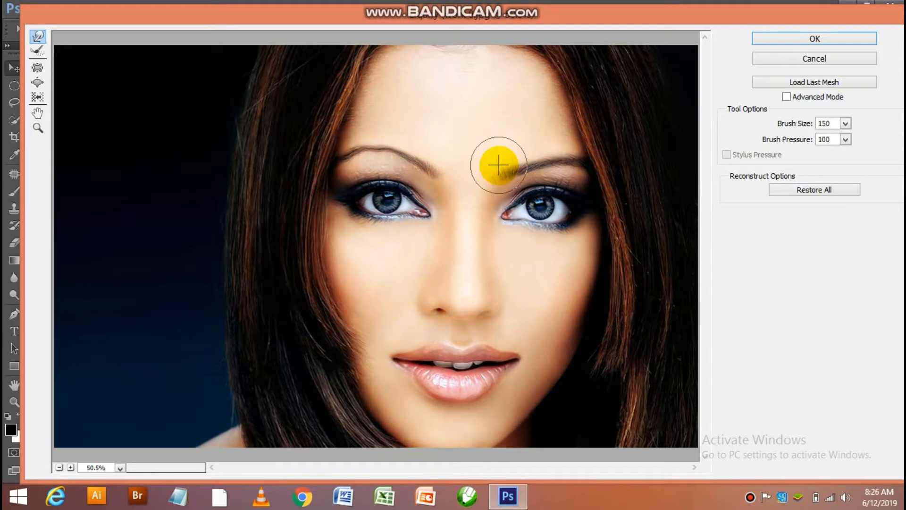
{"action": "key", "text": "bracketright"}
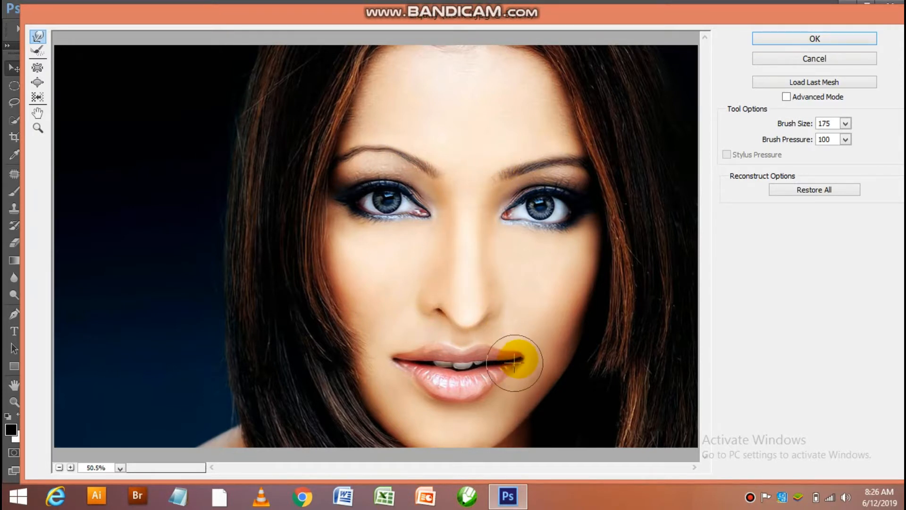
{"action": "left_click_drag", "start_coordinate": [515, 362], "coordinate": [532, 319]}
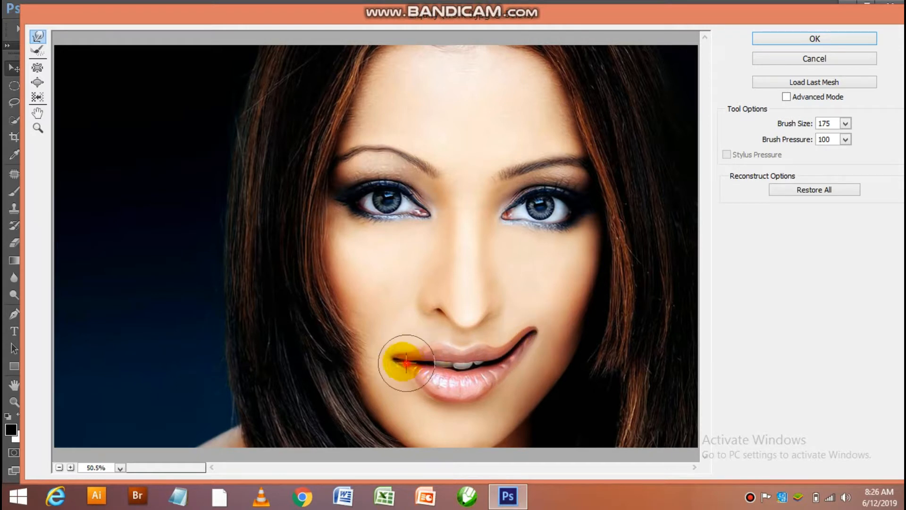
{"action": "mouse_move", "coordinate": [406, 363]}
{"action": "left_mouse_down"}
{"action": "mouse_move", "coordinate": [376, 348]}
{"action": "mouse_move", "coordinate": [372, 336]}
{"action": "left_mouse_up"}
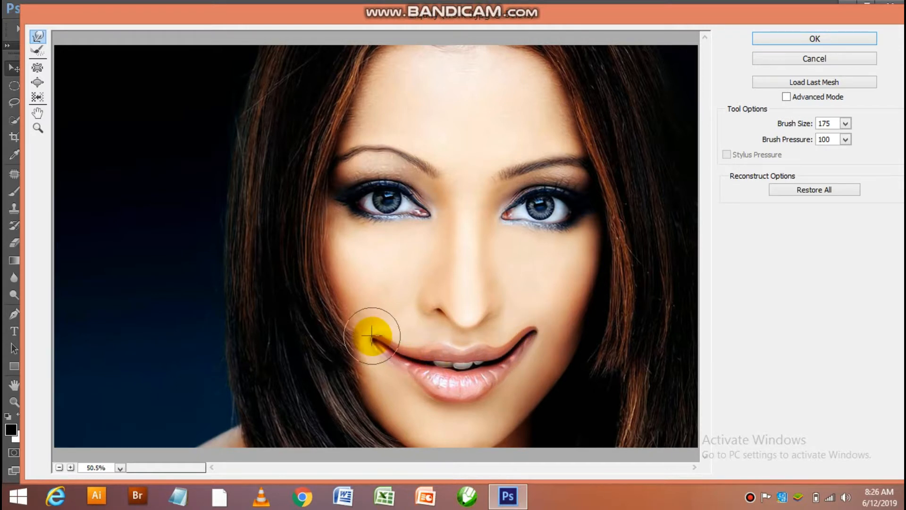
{"action": "mouse_move", "coordinate": [377, 336]}
{"action": "left_mouse_down"}
{"action": "mouse_move", "coordinate": [417, 360]}
{"action": "mouse_move", "coordinate": [368, 332]}
{"action": "left_mouse_up"}
{"action": "mouse_move", "coordinate": [521, 333]}
{"action": "left_mouse_down"}
{"action": "mouse_move", "coordinate": [546, 324]}
{"action": "mouse_move", "coordinate": [461, 268]}
{"action": "mouse_move", "coordinate": [416, 215]}
{"action": "mouse_move", "coordinate": [477, 213]}
{"action": "mouse_move", "coordinate": [494, 222]}
{"action": "left_mouse_up"}
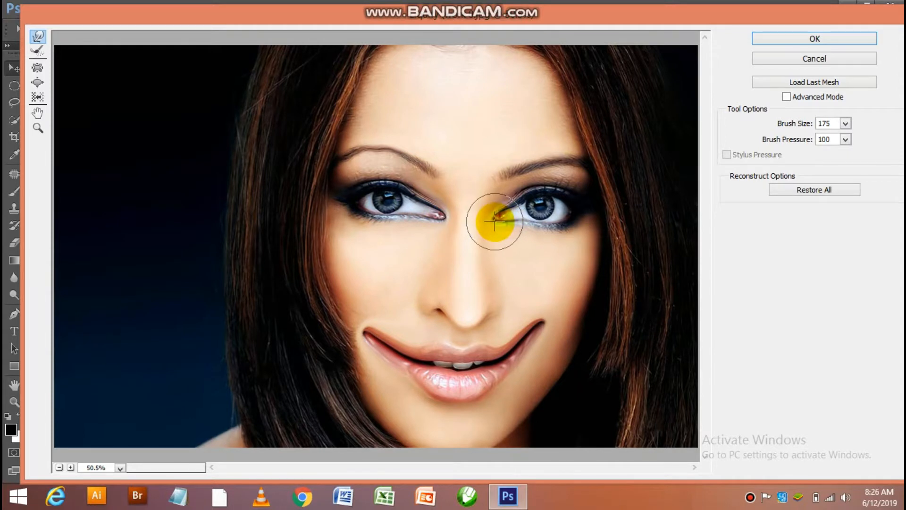
- Brush over the warped eyes, eyebrow and mouth with the Reconstruct tool at brush size 250 to restore their original shapes
{"action": "left_click", "coordinate": [40, 49]}
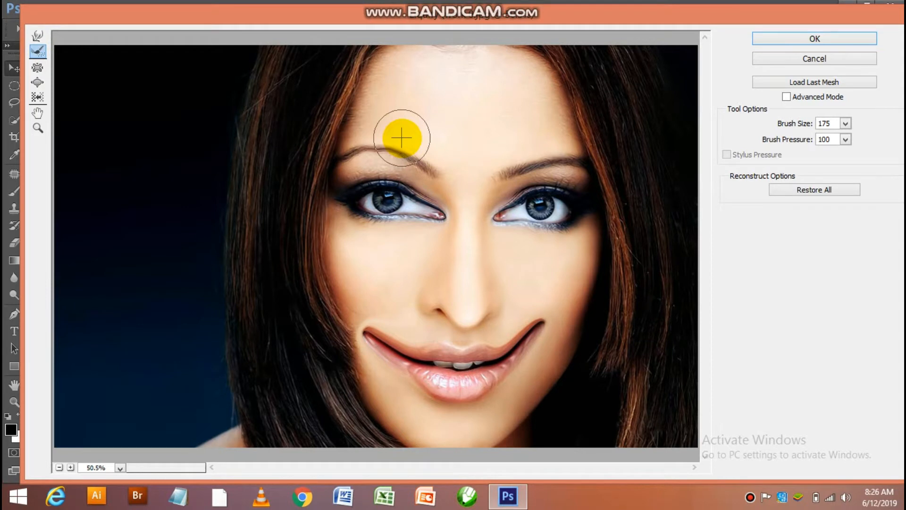
{"action": "key", "text": "bracketright"}
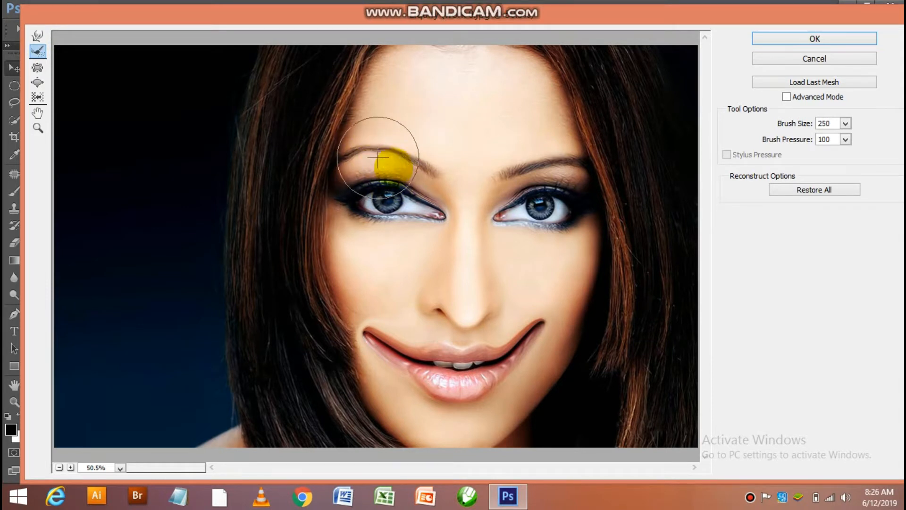
{"action": "mouse_move", "coordinate": [433, 213]}
{"action": "left_mouse_down"}
{"action": "mouse_move", "coordinate": [403, 207]}
{"action": "mouse_move", "coordinate": [385, 155]}
{"action": "mouse_move", "coordinate": [336, 161]}
{"action": "mouse_move", "coordinate": [365, 157]}
{"action": "mouse_move", "coordinate": [362, 191]}
{"action": "mouse_move", "coordinate": [356, 179]}
{"action": "mouse_move", "coordinate": [517, 172]}
{"action": "mouse_move", "coordinate": [540, 213]}
{"action": "mouse_move", "coordinate": [484, 325]}
{"action": "mouse_move", "coordinate": [538, 346]}
{"action": "mouse_move", "coordinate": [517, 355]}
{"action": "mouse_move", "coordinate": [463, 360]}
{"action": "mouse_move", "coordinate": [384, 340]}
{"action": "mouse_move", "coordinate": [405, 360]}
{"action": "mouse_move", "coordinate": [509, 348]}
{"action": "mouse_move", "coordinate": [446, 209]}
{"action": "mouse_move", "coordinate": [524, 198]}
{"action": "left_mouse_up"}
{"action": "mouse_move", "coordinate": [457, 195]}
{"action": "left_mouse_down"}
{"action": "mouse_move", "coordinate": [530, 229]}
{"action": "mouse_move", "coordinate": [467, 196]}
{"action": "mouse_move", "coordinate": [362, 216]}
{"action": "mouse_move", "coordinate": [378, 212]}
{"action": "left_mouse_up"}
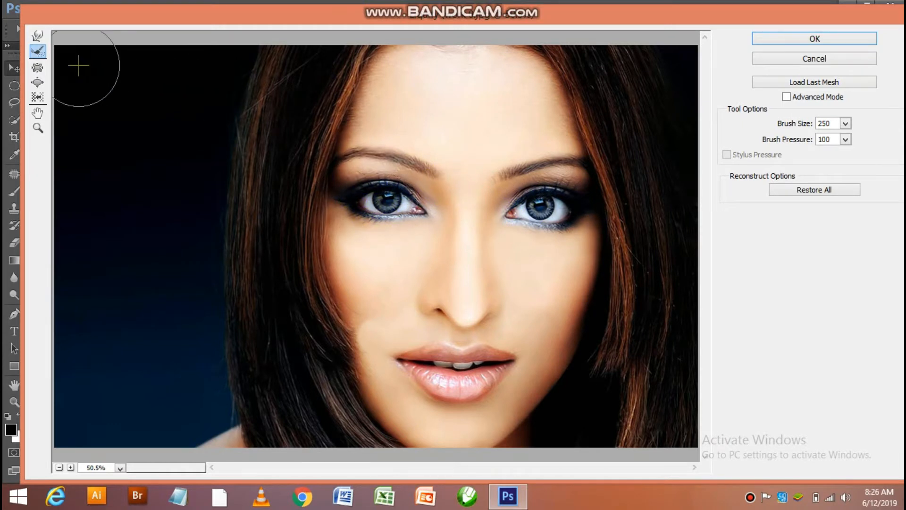
- Shrink both of the woman's eyes with the Pucker tool at brush size 300
{"action": "left_click", "coordinate": [37, 68]}
{"action": "left_click_drag", "start_coordinate": [361, 174], "coordinate": [382, 196]}
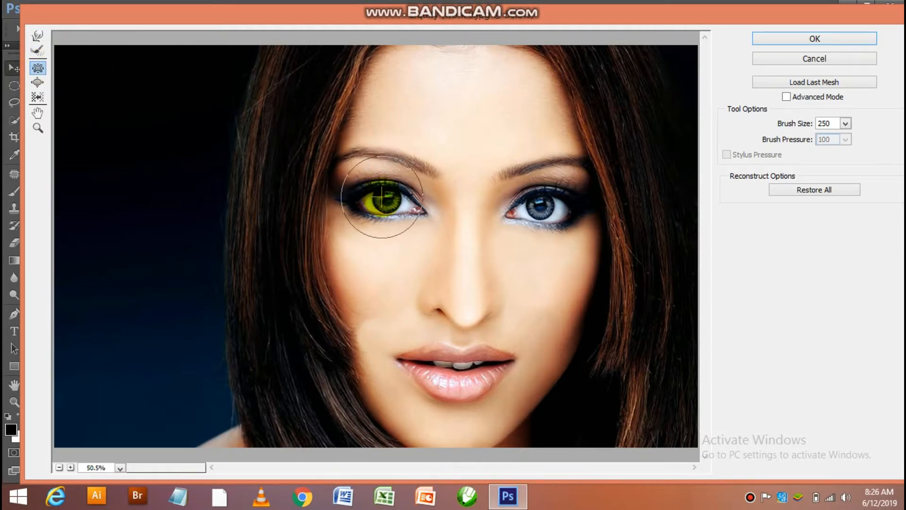
{"action": "key", "text": "bracketright"}
{"action": "key", "text": "bracketright"}
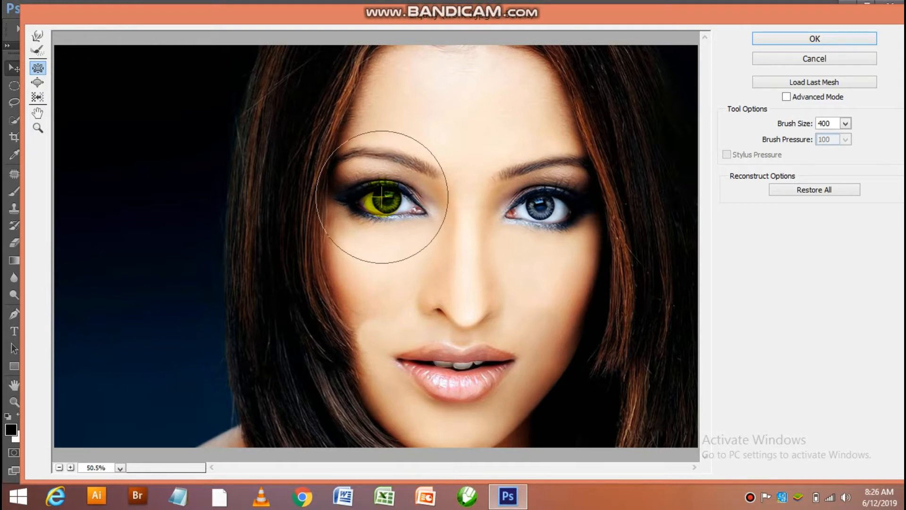
{"action": "key", "text": "bracketleft"}
{"action": "key", "text": "bracketleft"}
{"action": "mouse_move", "coordinate": [387, 200]}
{"action": "left_mouse_down"}
{"action": "mouse_move", "coordinate": [410, 194]}
{"action": "mouse_move", "coordinate": [420, 215]}
{"action": "mouse_move", "coordinate": [431, 208]}
{"action": "left_mouse_up"}
{"action": "mouse_move", "coordinate": [540, 205]}
{"action": "left_mouse_down"}
{"action": "mouse_move", "coordinate": [516, 220]}
{"action": "mouse_move", "coordinate": [524, 216]}
{"action": "left_mouse_up"}
{"action": "mouse_move", "coordinate": [558, 208]}
{"action": "left_mouse_down"}
{"action": "mouse_move", "coordinate": [568, 210]}
{"action": "mouse_move", "coordinate": [554, 210]}
{"action": "left_mouse_up"}
- Pucker the woman's nose and lips, enlarging the brush to 500 for the mouth
{"action": "mouse_move", "coordinate": [440, 282]}
{"action": "left_mouse_down"}
{"action": "mouse_move", "coordinate": [436, 293]}
{"action": "mouse_move", "coordinate": [478, 315]}
{"action": "left_mouse_up"}
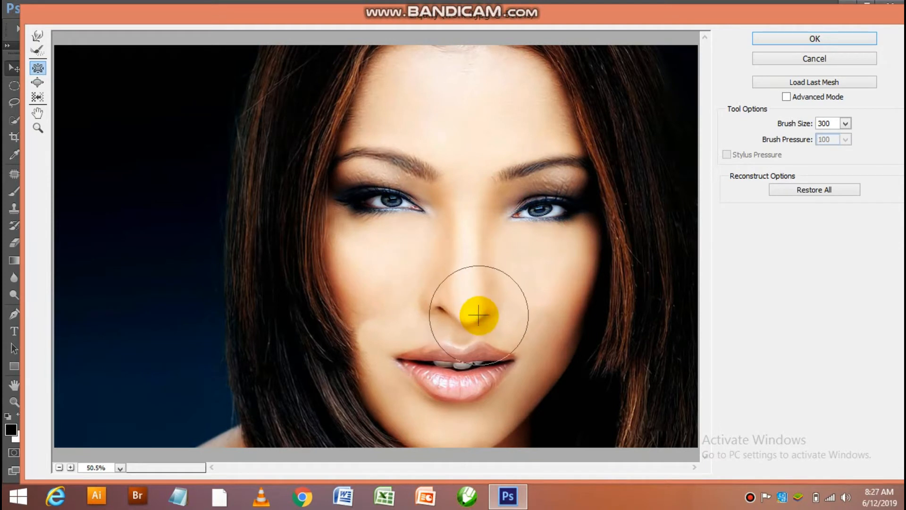
{"action": "key", "text": "bracketright"}
{"action": "key", "text": "bracketright"}
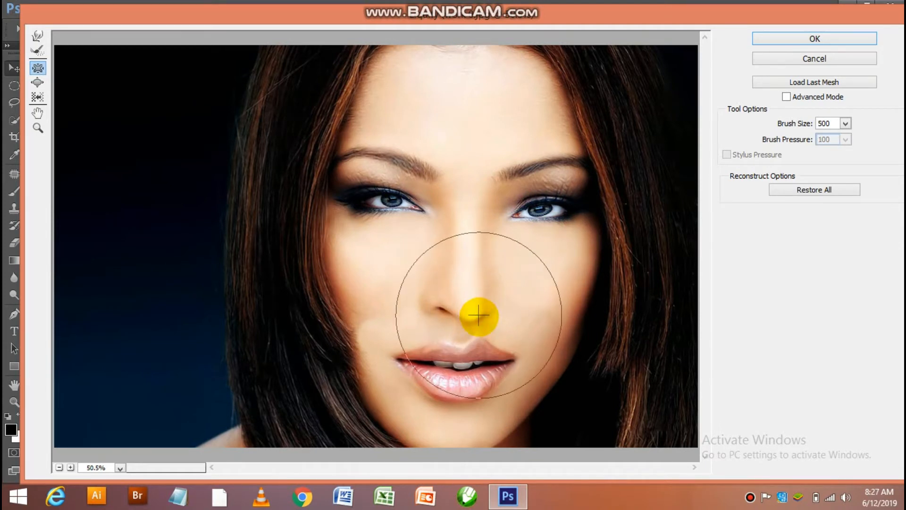
{"action": "left_click_drag", "start_coordinate": [461, 363], "coordinate": [462, 363]}
{"action": "mouse_move", "coordinate": [551, 214]}
{"action": "left_mouse_down"}
{"action": "mouse_move", "coordinate": [562, 125]}
{"action": "mouse_move", "coordinate": [576, 184]}
{"action": "mouse_move", "coordinate": [545, 343]}
{"action": "mouse_move", "coordinate": [469, 406]}
{"action": "mouse_move", "coordinate": [434, 384]}
{"action": "mouse_move", "coordinate": [396, 317]}
{"action": "mouse_move", "coordinate": [372, 238]}
{"action": "mouse_move", "coordinate": [370, 293]}
{"action": "mouse_move", "coordinate": [425, 375]}
{"action": "mouse_move", "coordinate": [487, 344]}
{"action": "mouse_move", "coordinate": [453, 314]}
{"action": "mouse_move", "coordinate": [449, 133]}
{"action": "mouse_move", "coordinate": [415, 265]}
{"action": "mouse_move", "coordinate": [429, 395]}
{"action": "mouse_move", "coordinate": [512, 365]}
{"action": "mouse_move", "coordinate": [422, 264]}
{"action": "mouse_move", "coordinate": [439, 330]}
{"action": "mouse_move", "coordinate": [467, 378]}
{"action": "mouse_move", "coordinate": [530, 267]}
{"action": "mouse_move", "coordinate": [415, 348]}
{"action": "mouse_move", "coordinate": [376, 231]}
{"action": "mouse_move", "coordinate": [404, 141]}
{"action": "mouse_move", "coordinate": [435, 364]}
{"action": "mouse_move", "coordinate": [509, 358]}
{"action": "left_mouse_up"}
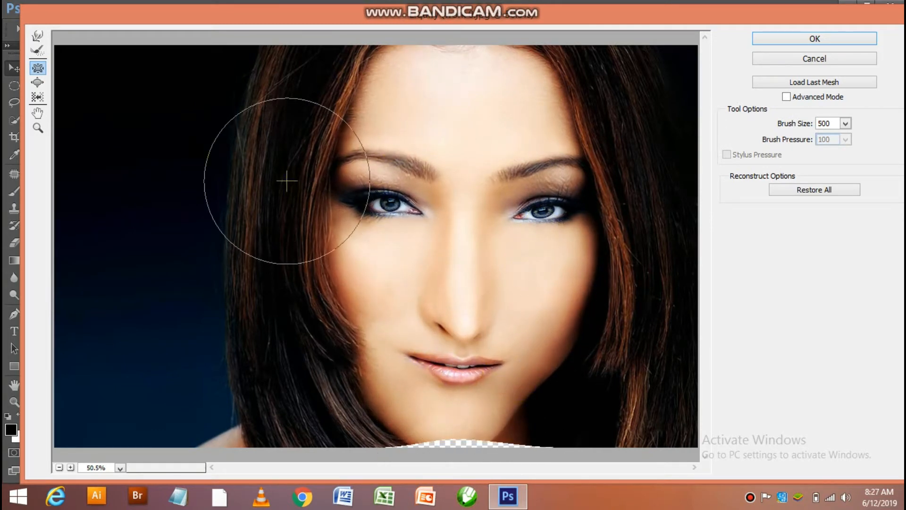
- Restore the puckered eyes, nose and lips with the Reconstruct tool at brush size 500
{"action": "left_click", "coordinate": [38, 68]}
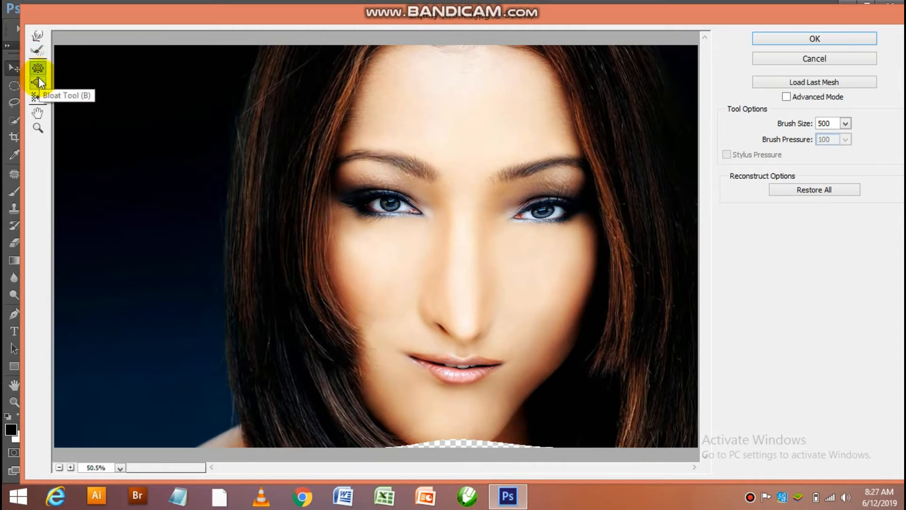
{"action": "left_click", "coordinate": [42, 52]}
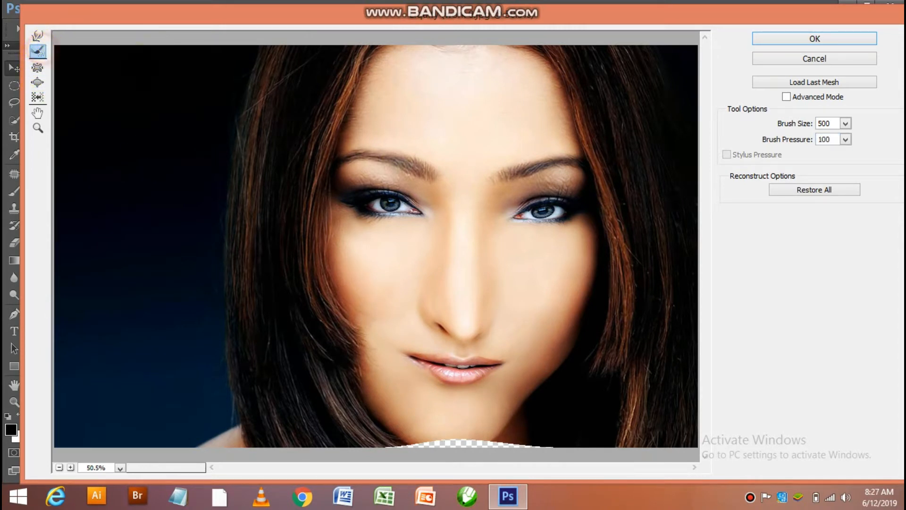
{"action": "mouse_move", "coordinate": [414, 196]}
{"action": "left_mouse_down"}
{"action": "mouse_move", "coordinate": [442, 214]}
{"action": "mouse_move", "coordinate": [354, 229]}
{"action": "mouse_move", "coordinate": [411, 182]}
{"action": "mouse_move", "coordinate": [570, 184]}
{"action": "mouse_move", "coordinate": [509, 214]}
{"action": "mouse_move", "coordinate": [556, 211]}
{"action": "mouse_move", "coordinate": [541, 206]}
{"action": "mouse_move", "coordinate": [447, 364]}
{"action": "mouse_move", "coordinate": [420, 368]}
{"action": "mouse_move", "coordinate": [461, 367]}
{"action": "mouse_move", "coordinate": [470, 412]}
{"action": "mouse_move", "coordinate": [490, 414]}
{"action": "mouse_move", "coordinate": [439, 420]}
{"action": "mouse_move", "coordinate": [391, 412]}
{"action": "mouse_move", "coordinate": [536, 365]}
{"action": "mouse_move", "coordinate": [565, 256]}
{"action": "mouse_move", "coordinate": [554, 278]}
{"action": "mouse_move", "coordinate": [431, 385]}
{"action": "mouse_move", "coordinate": [403, 365]}
{"action": "mouse_move", "coordinate": [359, 248]}
{"action": "mouse_move", "coordinate": [452, 156]}
{"action": "mouse_move", "coordinate": [383, 196]}
{"action": "mouse_move", "coordinate": [433, 221]}
{"action": "mouse_move", "coordinate": [482, 172]}
{"action": "mouse_move", "coordinate": [60, 87]}
{"action": "left_mouse_up"}
- Enlarge both eyes, the nose and the lips with the Bloat tool at brush size 500, and cancel the Liquify filter
{"action": "left_click", "coordinate": [38, 84]}
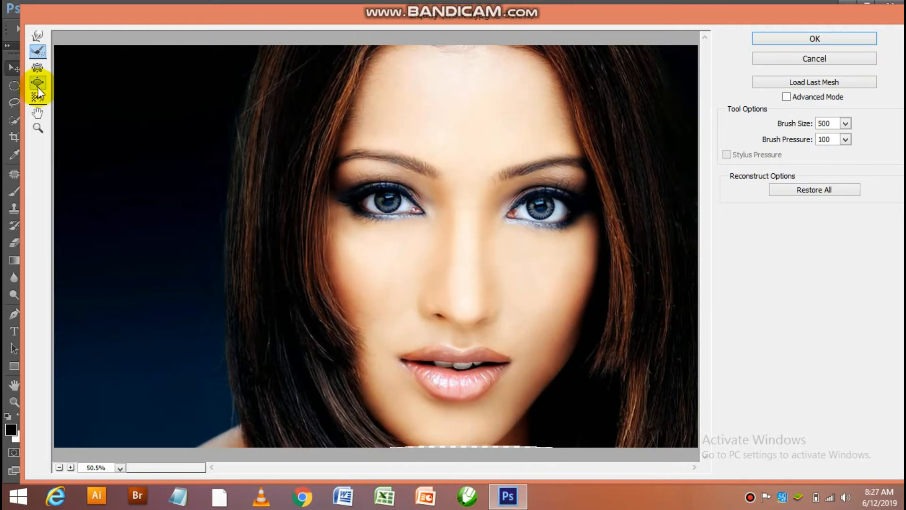
{"action": "mouse_move", "coordinate": [367, 213]}
{"action": "left_mouse_down"}
{"action": "mouse_move", "coordinate": [388, 215]}
{"action": "mouse_move", "coordinate": [392, 202]}
{"action": "mouse_move", "coordinate": [374, 202]}
{"action": "mouse_move", "coordinate": [404, 208]}
{"action": "mouse_move", "coordinate": [378, 218]}
{"action": "left_mouse_up"}
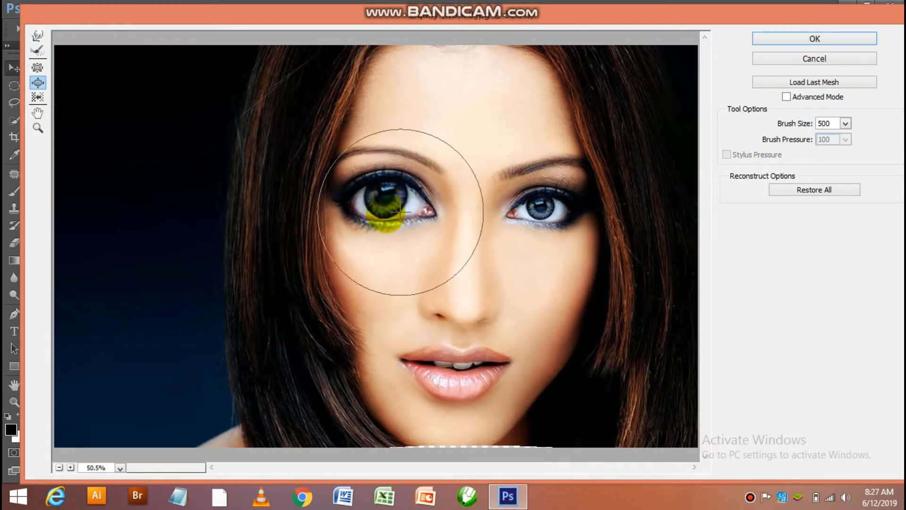
{"action": "left_click", "coordinate": [529, 208]}
{"action": "mouse_move", "coordinate": [529, 207]}
{"action": "left_mouse_down"}
{"action": "mouse_move", "coordinate": [566, 207]}
{"action": "mouse_move", "coordinate": [523, 205]}
{"action": "mouse_move", "coordinate": [553, 213]}
{"action": "mouse_move", "coordinate": [537, 222]}
{"action": "left_mouse_up"}
{"action": "mouse_move", "coordinate": [453, 374]}
{"action": "left_mouse_down"}
{"action": "mouse_move", "coordinate": [483, 361]}
{"action": "mouse_move", "coordinate": [394, 357]}
{"action": "mouse_move", "coordinate": [468, 364]}
{"action": "mouse_move", "coordinate": [527, 352]}
{"action": "mouse_move", "coordinate": [490, 405]}
{"action": "mouse_move", "coordinate": [426, 397]}
{"action": "mouse_move", "coordinate": [385, 367]}
{"action": "mouse_move", "coordinate": [312, 207]}
{"action": "mouse_move", "coordinate": [353, 217]}
{"action": "mouse_move", "coordinate": [409, 276]}
{"action": "mouse_move", "coordinate": [481, 309]}
{"action": "mouse_move", "coordinate": [446, 313]}
{"action": "mouse_move", "coordinate": [489, 304]}
{"action": "mouse_move", "coordinate": [452, 301]}
{"action": "mouse_move", "coordinate": [468, 363]}
{"action": "mouse_move", "coordinate": [452, 388]}
{"action": "mouse_move", "coordinate": [500, 375]}
{"action": "mouse_move", "coordinate": [506, 370]}
{"action": "mouse_move", "coordinate": [467, 385]}
{"action": "mouse_move", "coordinate": [403, 369]}
{"action": "mouse_move", "coordinate": [516, 363]}
{"action": "mouse_move", "coordinate": [473, 369]}
{"action": "mouse_move", "coordinate": [397, 349]}
{"action": "mouse_move", "coordinate": [489, 361]}
{"action": "left_mouse_up"}
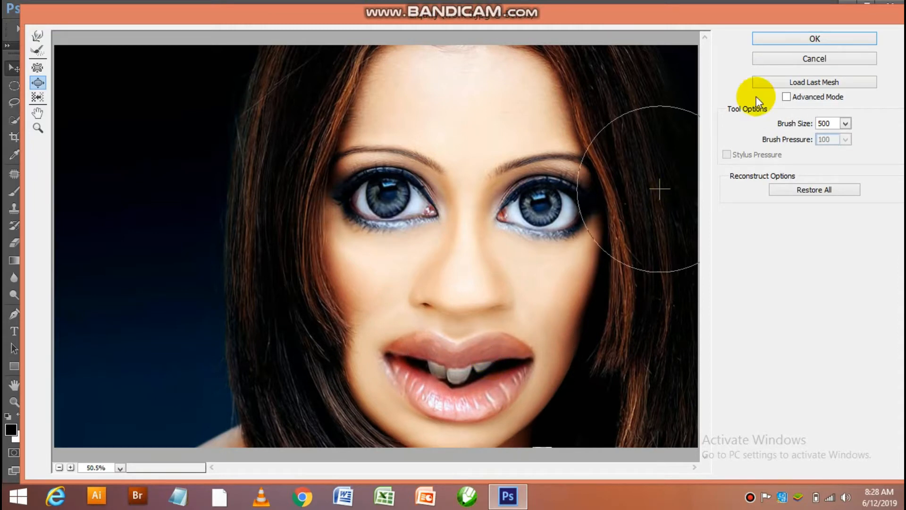
{"action": "left_click", "coordinate": [795, 68]}
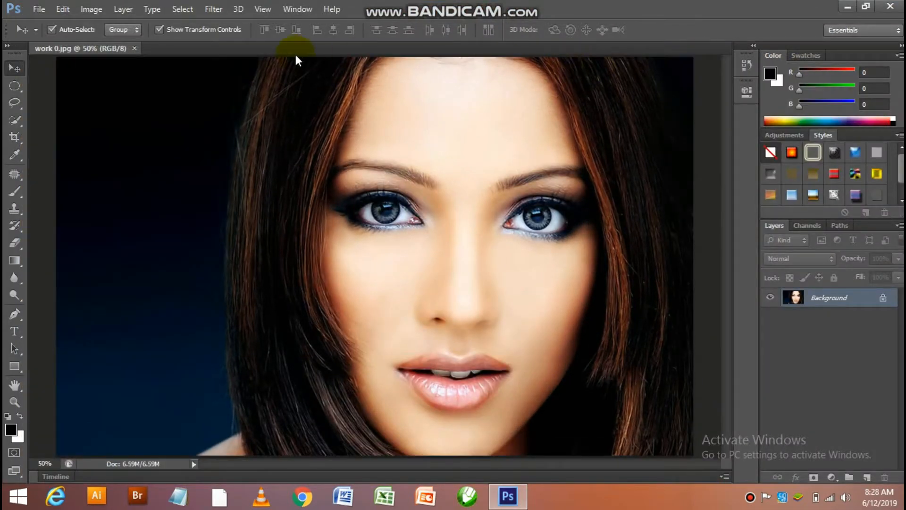
- Close work 0.jpg and open the image work 1 from the Desktop
{"action": "left_click", "coordinate": [135, 49]}
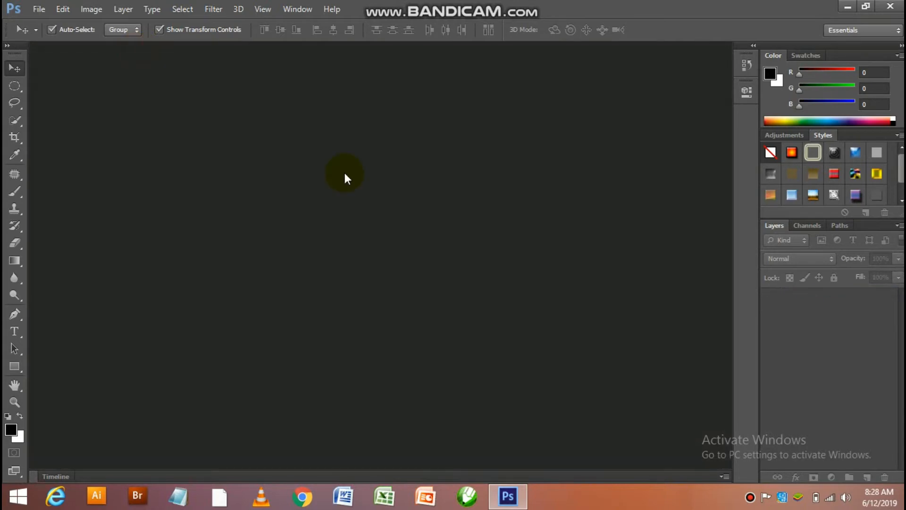
{"action": "double_click", "coordinate": [345, 172]}
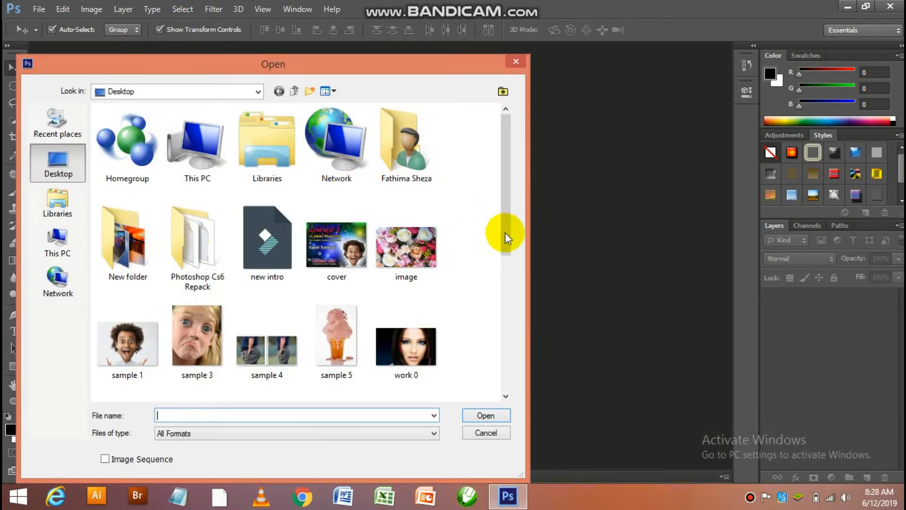
{"action": "left_click", "coordinate": [506, 233]}
{"action": "left_click_drag", "start_coordinate": [507, 248], "coordinate": [518, 317]}
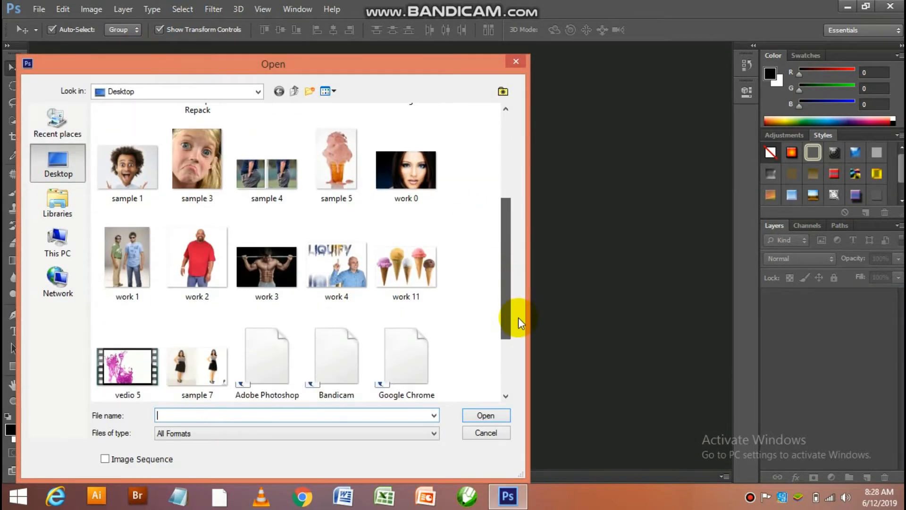
{"action": "double_click", "coordinate": [120, 245]}
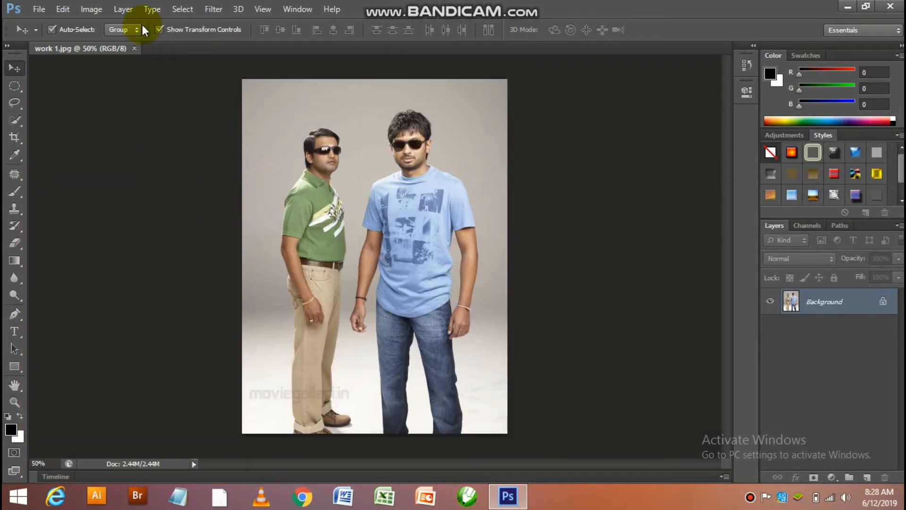
- Start the Liquify filter and bulge the belly and hips of the man in the green shirt using the Bloat tool at brush size 200
{"action": "left_click", "coordinate": [213, 9]}
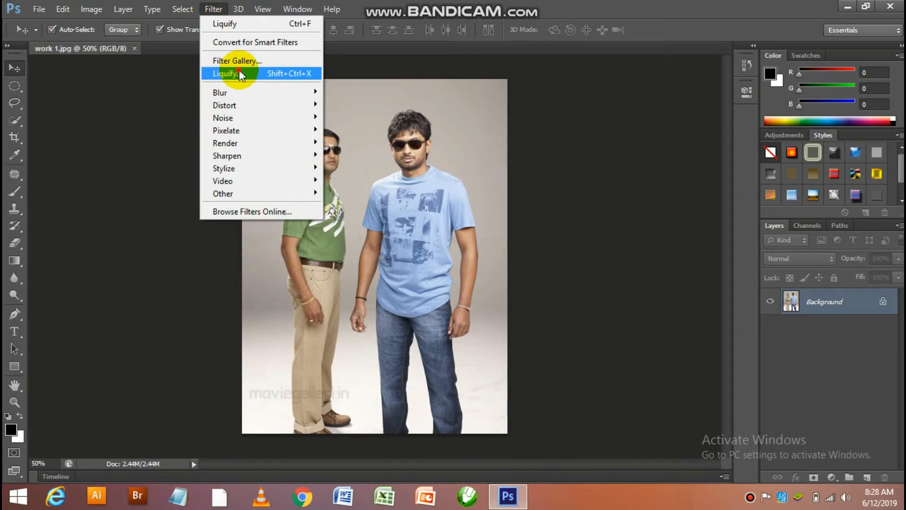
{"action": "left_click", "coordinate": [225, 74]}
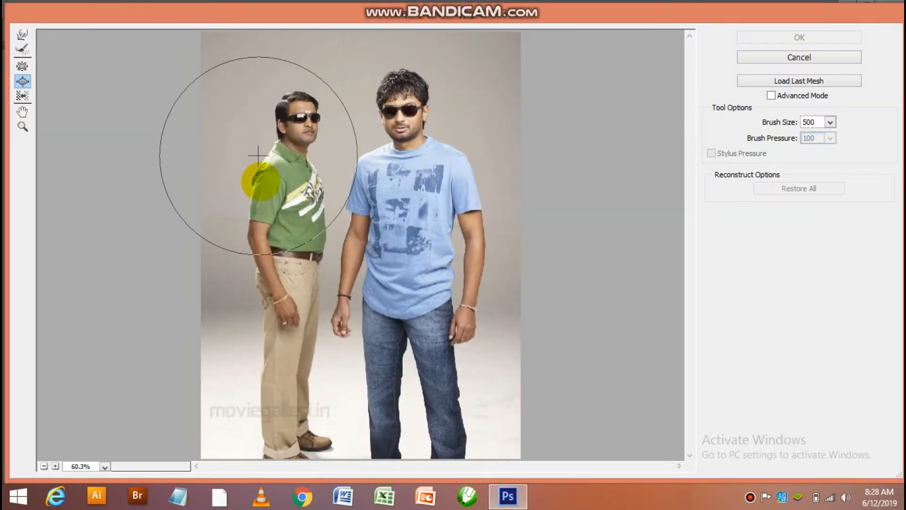
{"action": "key", "text": "ctrl+plus"}
{"action": "key", "text": "ctrl+plus"}
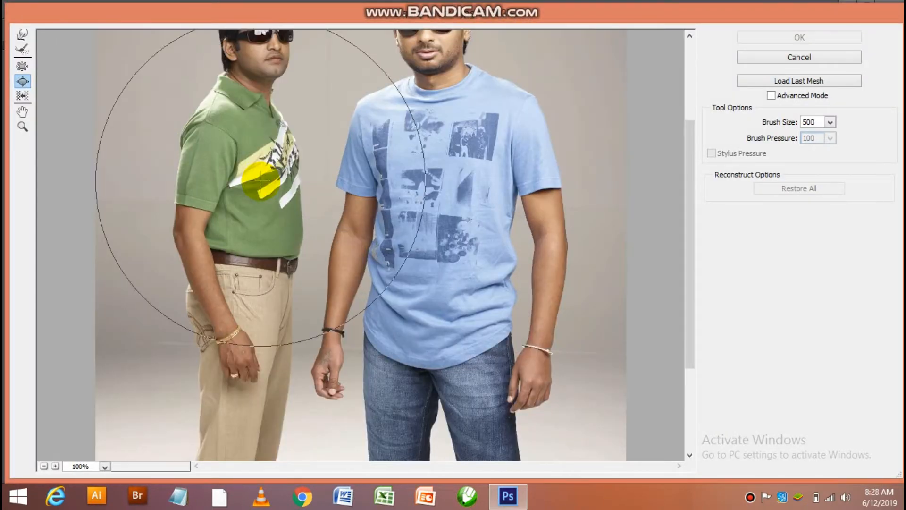
{"action": "key", "text": "ctrl+minus"}
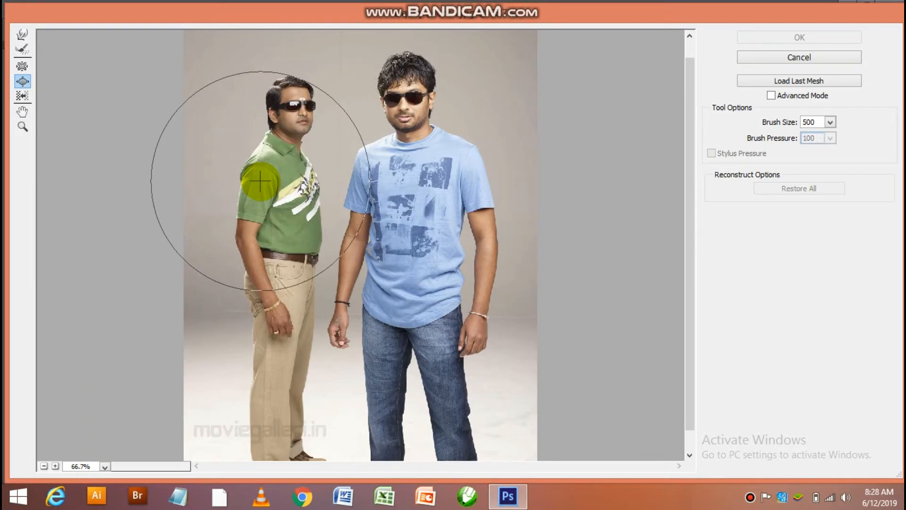
{"action": "key", "text": "bracketleft"}
{"action": "key", "text": "bracketleft"}
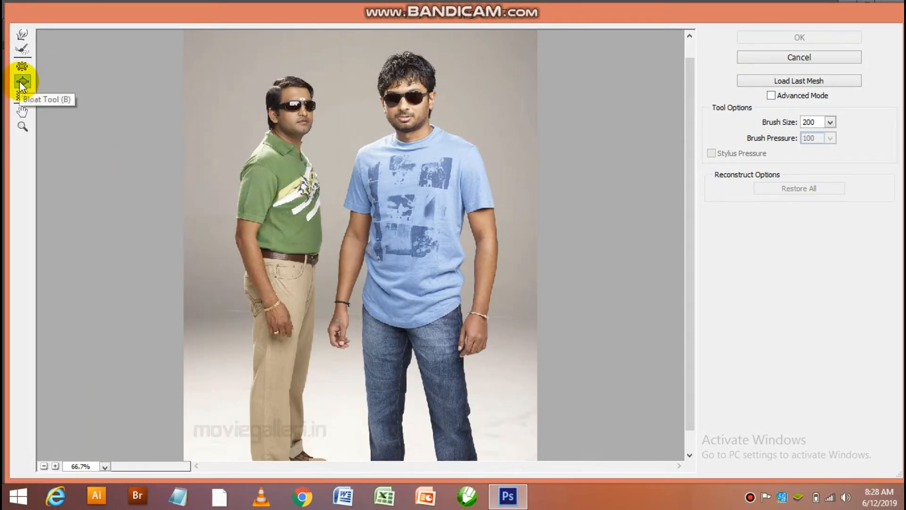
{"action": "mouse_move", "coordinate": [299, 207]}
{"action": "left_mouse_down"}
{"action": "mouse_move", "coordinate": [313, 229]}
{"action": "mouse_move", "coordinate": [306, 204]}
{"action": "mouse_move", "coordinate": [141, 111]}
{"action": "left_mouse_up"}
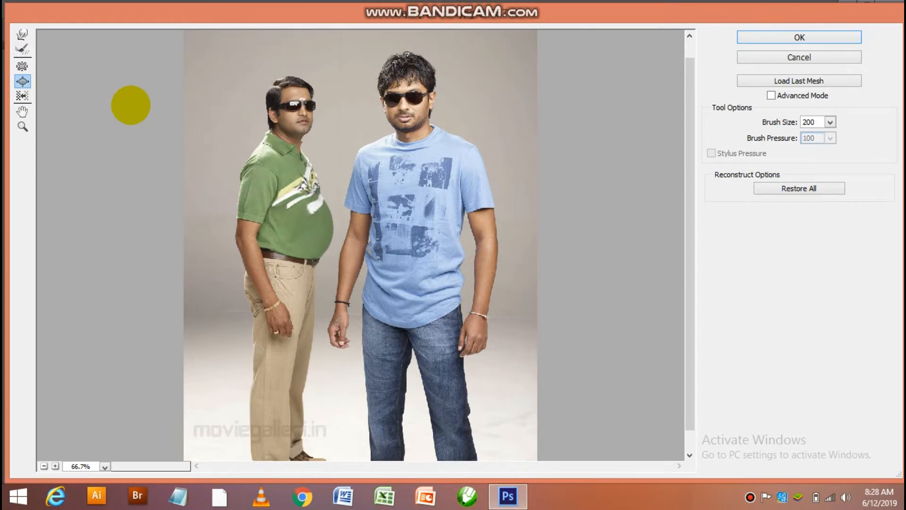
{"action": "mouse_move", "coordinate": [130, 105]}
{"action": "left_mouse_down"}
{"action": "mouse_move", "coordinate": [242, 189]}
{"action": "mouse_move", "coordinate": [290, 295]}
{"action": "mouse_move", "coordinate": [291, 304]}
{"action": "mouse_move", "coordinate": [257, 292]}
{"action": "mouse_move", "coordinate": [254, 323]}
{"action": "mouse_move", "coordinate": [243, 290]}
{"action": "mouse_move", "coordinate": [265, 387]}
{"action": "mouse_move", "coordinate": [277, 289]}
{"action": "mouse_move", "coordinate": [265, 271]}
{"action": "mouse_move", "coordinate": [262, 188]}
{"action": "mouse_move", "coordinate": [297, 232]}
{"action": "mouse_move", "coordinate": [293, 283]}
{"action": "left_mouse_up"}
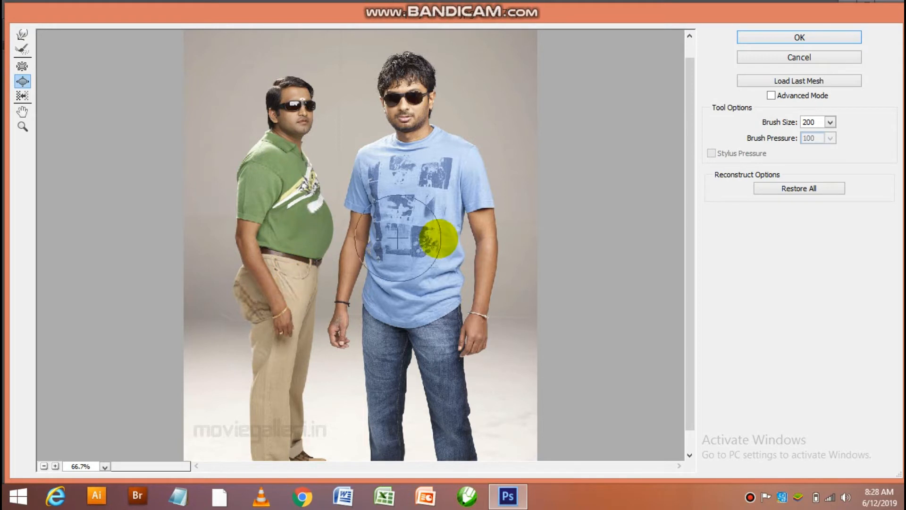
- Enlarge the arms of the man in the blue shirt and both men's faces with the Bloat tool
{"action": "mouse_move", "coordinate": [438, 237]}
{"action": "left_mouse_down"}
{"action": "mouse_move", "coordinate": [472, 210]}
{"action": "mouse_move", "coordinate": [476, 216]}
{"action": "mouse_move", "coordinate": [486, 247]}
{"action": "mouse_move", "coordinate": [479, 329]}
{"action": "left_mouse_up"}
{"action": "mouse_move", "coordinate": [380, 250]}
{"action": "left_mouse_down"}
{"action": "mouse_move", "coordinate": [366, 229]}
{"action": "mouse_move", "coordinate": [355, 239]}
{"action": "mouse_move", "coordinate": [339, 322]}
{"action": "left_mouse_up"}
{"action": "mouse_move", "coordinate": [444, 165]}
{"action": "left_mouse_down"}
{"action": "mouse_move", "coordinate": [454, 143]}
{"action": "mouse_move", "coordinate": [377, 142]}
{"action": "mouse_move", "coordinate": [416, 127]}
{"action": "mouse_move", "coordinate": [407, 107]}
{"action": "mouse_move", "coordinate": [350, 109]}
{"action": "mouse_move", "coordinate": [415, 82]}
{"action": "mouse_move", "coordinate": [293, 97]}
{"action": "mouse_move", "coordinate": [392, 221]}
{"action": "mouse_move", "coordinate": [374, 213]}
{"action": "mouse_move", "coordinate": [347, 285]}
{"action": "mouse_move", "coordinate": [340, 339]}
{"action": "mouse_move", "coordinate": [315, 287]}
{"action": "mouse_move", "coordinate": [279, 91]}
{"action": "mouse_move", "coordinate": [295, 108]}
{"action": "mouse_move", "coordinate": [535, 127]}
{"action": "mouse_move", "coordinate": [603, 161]}
{"action": "mouse_move", "coordinate": [359, 206]}
{"action": "mouse_move", "coordinate": [308, 249]}
{"action": "mouse_move", "coordinate": [464, 252]}
{"action": "mouse_move", "coordinate": [572, 189]}
{"action": "left_mouse_up"}
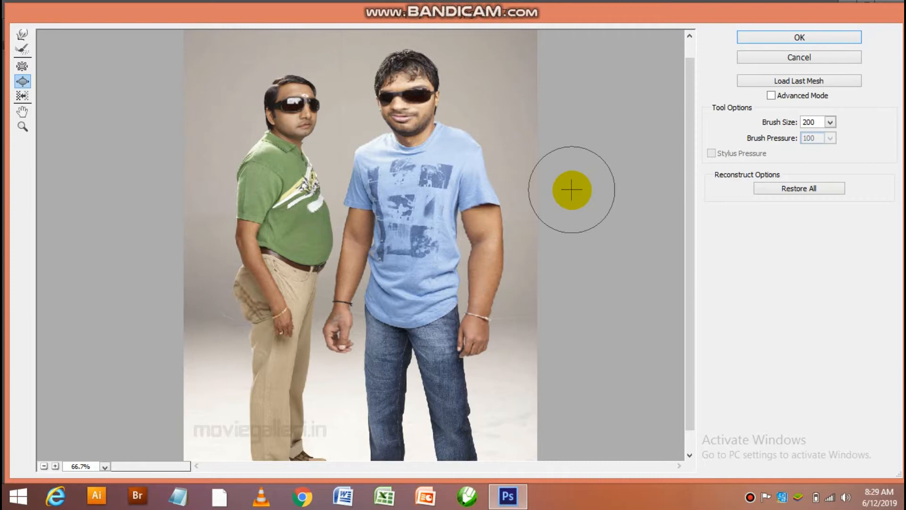
- Cancel the Liquify filter and replace work 1.jpg with the image work 2 from the Desktop
{"action": "left_click_drag", "start_coordinate": [571, 189], "coordinate": [740, 81]}
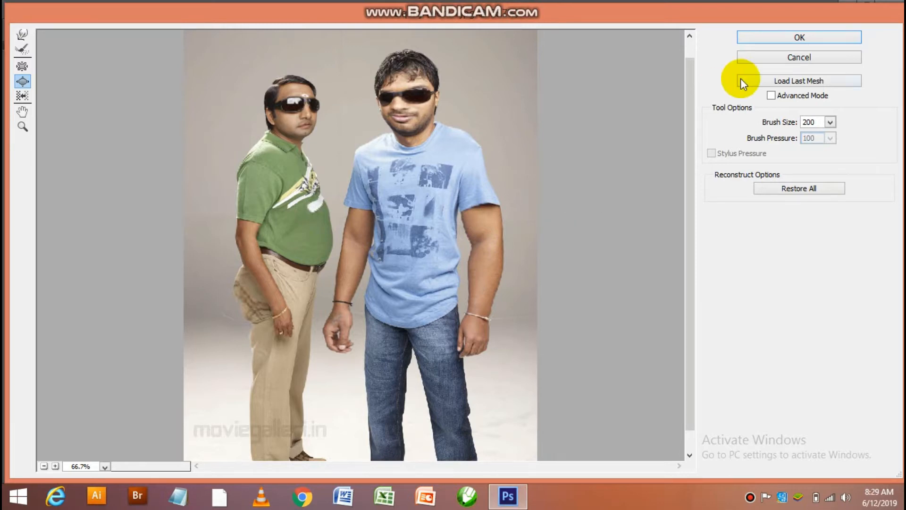
{"action": "left_click", "coordinate": [779, 59]}
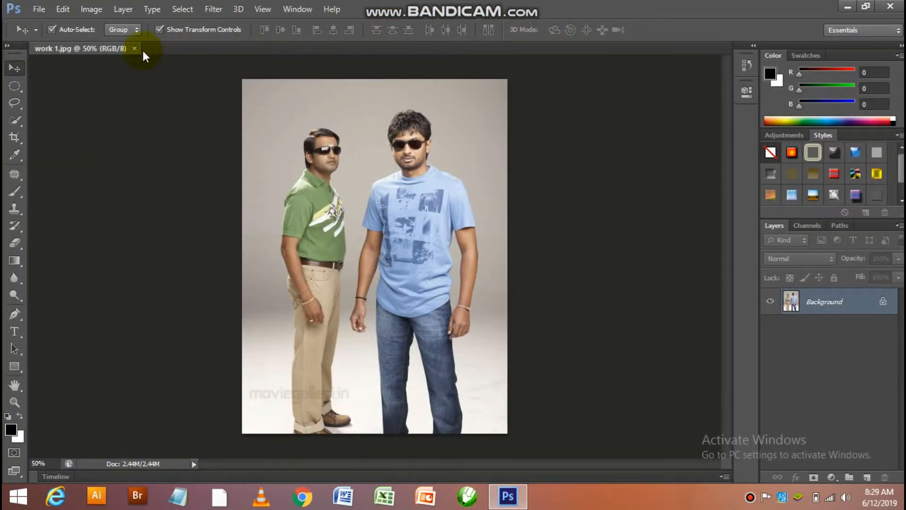
{"action": "left_click", "coordinate": [135, 48]}
{"action": "double_click", "coordinate": [333, 191]}
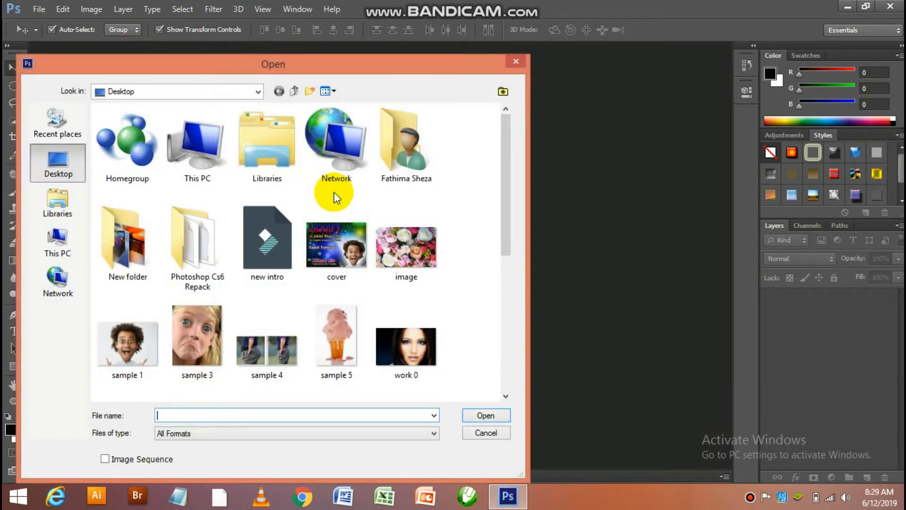
{"action": "left_click_drag", "start_coordinate": [504, 248], "coordinate": [514, 299]}
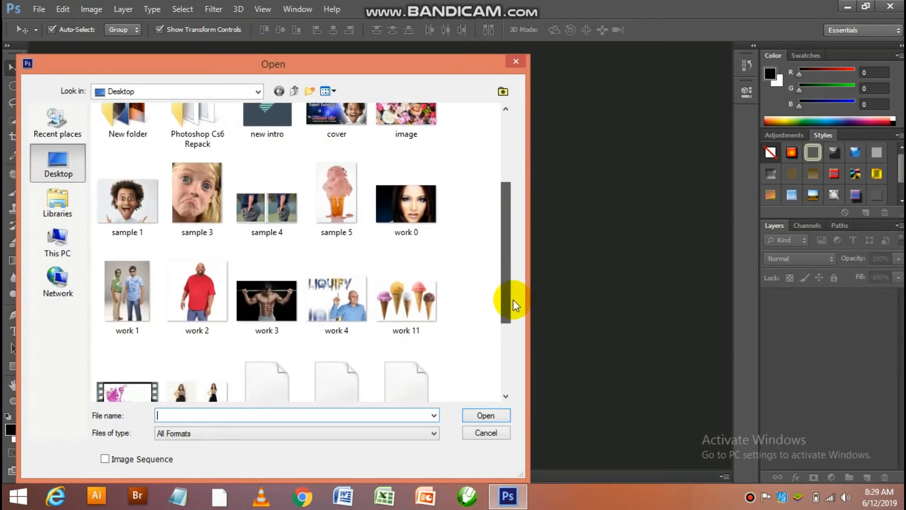
{"action": "double_click", "coordinate": [197, 292]}
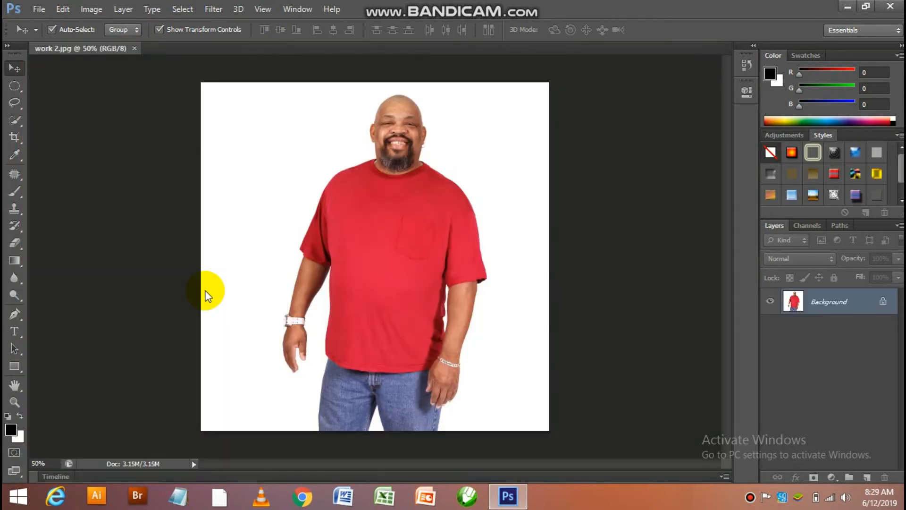
- Start the Liquify filter and slim both arms of the man in the red shirt with the Pucker tool at brush size 250
{"action": "left_click", "coordinate": [214, 9]}
{"action": "left_click", "coordinate": [234, 74]}
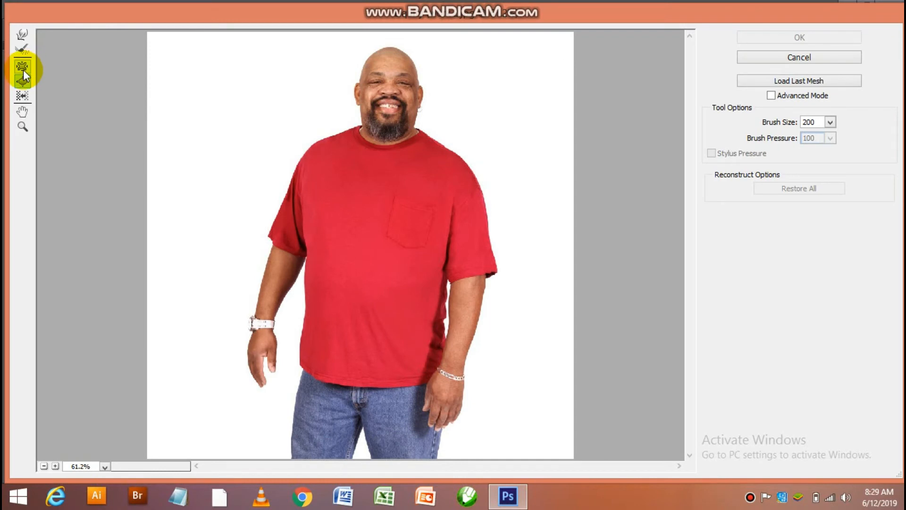
{"action": "left_click", "coordinate": [24, 70]}
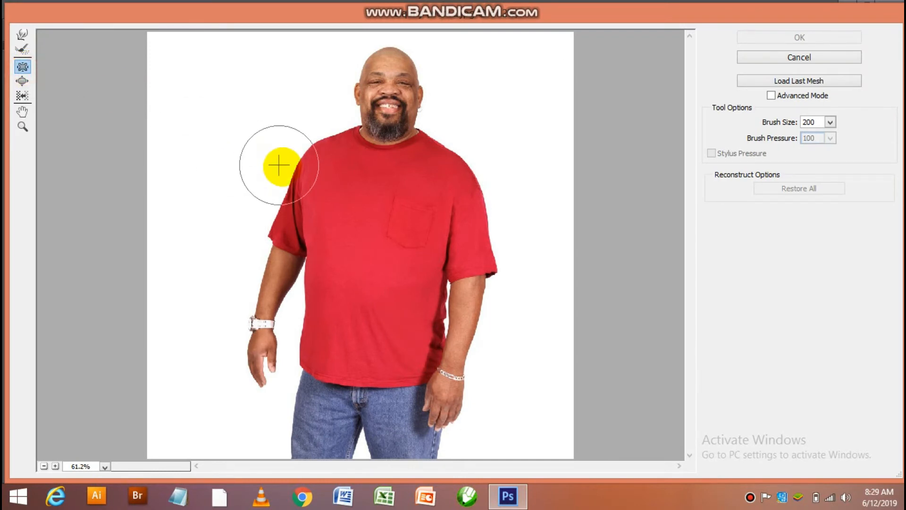
{"action": "key", "text": "bracketright"}
{"action": "mouse_move", "coordinate": [282, 166]}
{"action": "left_mouse_down"}
{"action": "mouse_move", "coordinate": [294, 198]}
{"action": "mouse_move", "coordinate": [293, 231]}
{"action": "mouse_move", "coordinate": [261, 333]}
{"action": "mouse_move", "coordinate": [283, 347]}
{"action": "mouse_move", "coordinate": [401, 316]}
{"action": "left_mouse_up"}
{"action": "left_click_drag", "start_coordinate": [460, 305], "coordinate": [453, 380]}
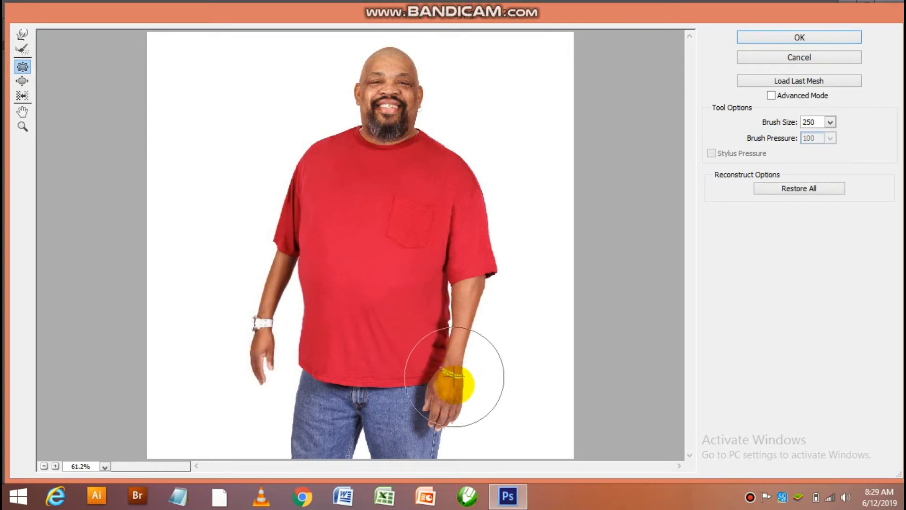
- Slim the man's shoulders, face and belly with the Pucker tool, and cancel the Liquify filter
{"action": "mouse_move", "coordinate": [424, 161]}
{"action": "left_mouse_down"}
{"action": "mouse_move", "coordinate": [466, 193]}
{"action": "mouse_move", "coordinate": [475, 226]}
{"action": "mouse_move", "coordinate": [357, 175]}
{"action": "mouse_move", "coordinate": [324, 213]}
{"action": "mouse_move", "coordinate": [334, 329]}
{"action": "mouse_move", "coordinate": [316, 270]}
{"action": "mouse_move", "coordinate": [324, 157]}
{"action": "mouse_move", "coordinate": [310, 208]}
{"action": "left_mouse_up"}
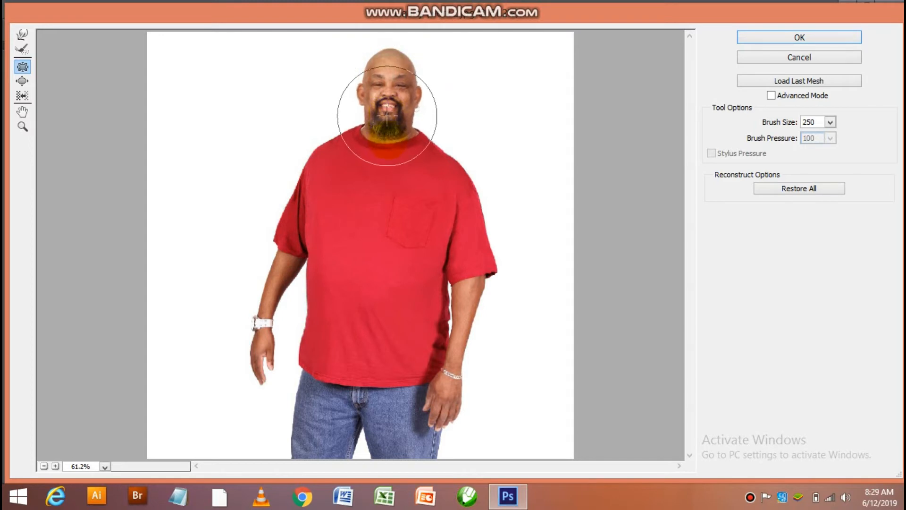
{"action": "mouse_move", "coordinate": [384, 141]}
{"action": "left_mouse_down"}
{"action": "mouse_move", "coordinate": [341, 230]}
{"action": "mouse_move", "coordinate": [317, 244]}
{"action": "mouse_move", "coordinate": [321, 315]}
{"action": "mouse_move", "coordinate": [354, 341]}
{"action": "mouse_move", "coordinate": [400, 343]}
{"action": "left_mouse_up"}
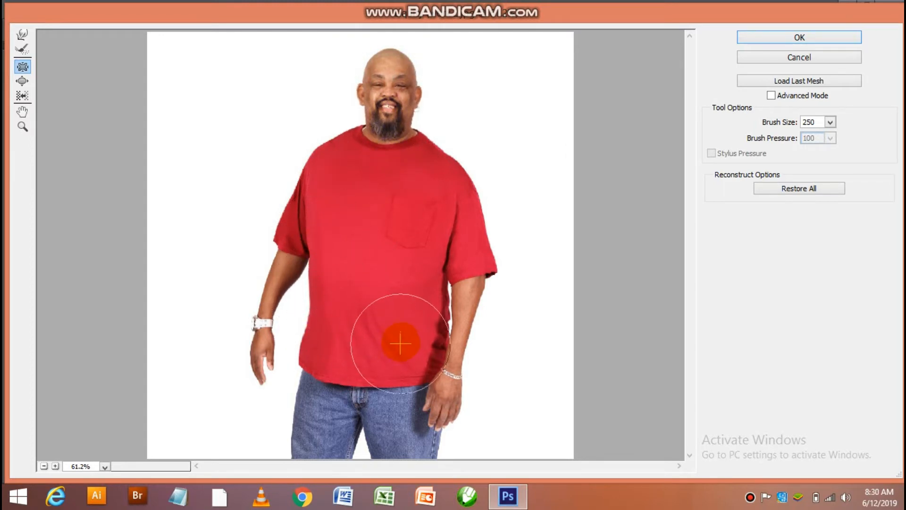
{"action": "mouse_move", "coordinate": [399, 339]}
{"action": "left_mouse_down"}
{"action": "mouse_move", "coordinate": [369, 327]}
{"action": "mouse_move", "coordinate": [333, 266]}
{"action": "mouse_move", "coordinate": [320, 201]}
{"action": "mouse_move", "coordinate": [285, 286]}
{"action": "mouse_move", "coordinate": [310, 212]}
{"action": "mouse_move", "coordinate": [336, 188]}
{"action": "mouse_move", "coordinate": [412, 198]}
{"action": "mouse_move", "coordinate": [432, 326]}
{"action": "mouse_move", "coordinate": [430, 281]}
{"action": "mouse_move", "coordinate": [430, 294]}
{"action": "mouse_move", "coordinate": [370, 359]}
{"action": "mouse_move", "coordinate": [351, 370]}
{"action": "mouse_move", "coordinate": [327, 353]}
{"action": "mouse_move", "coordinate": [315, 284]}
{"action": "mouse_move", "coordinate": [348, 126]}
{"action": "mouse_move", "coordinate": [339, 150]}
{"action": "mouse_move", "coordinate": [326, 155]}
{"action": "mouse_move", "coordinate": [323, 186]}
{"action": "mouse_move", "coordinate": [421, 143]}
{"action": "mouse_move", "coordinate": [466, 182]}
{"action": "mouse_move", "coordinate": [478, 252]}
{"action": "left_mouse_up"}
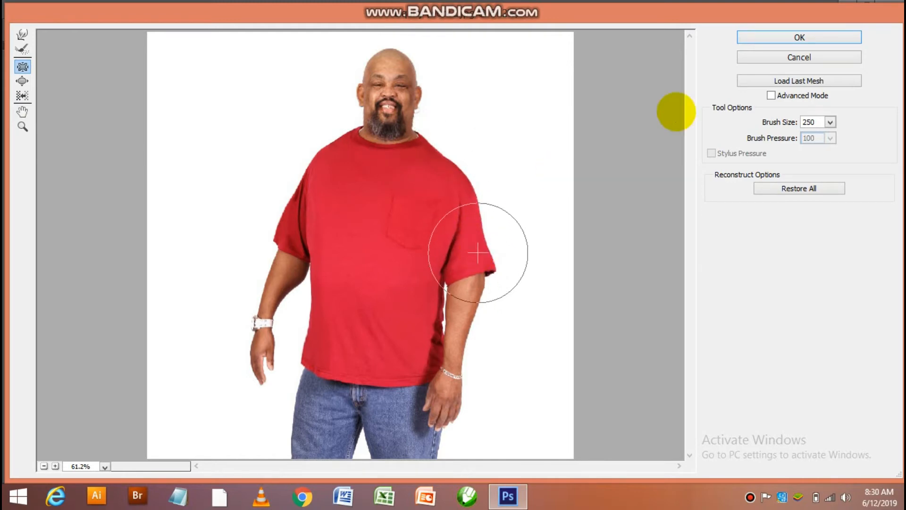
{"action": "left_click", "coordinate": [774, 56]}
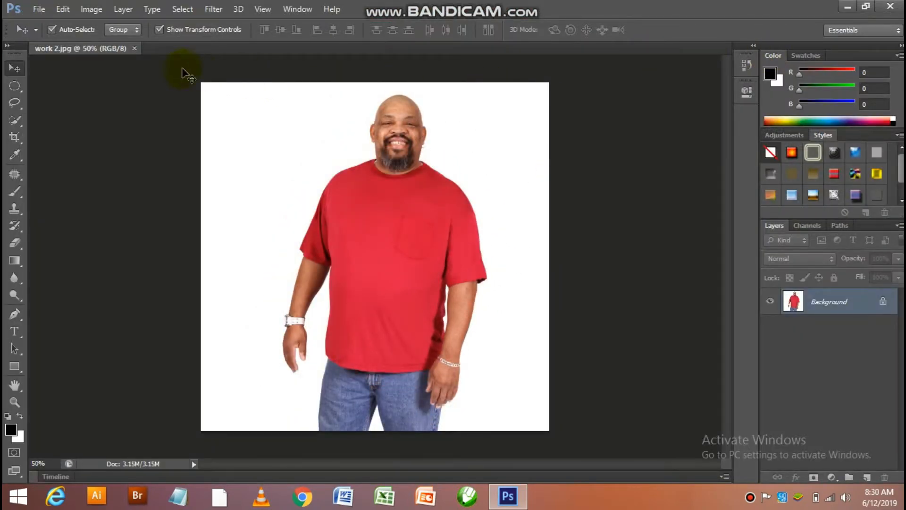
- Close work 2.jpg and open the image work 3 from the Desktop
{"action": "left_click", "coordinate": [134, 48]}
{"action": "double_click", "coordinate": [287, 176]}
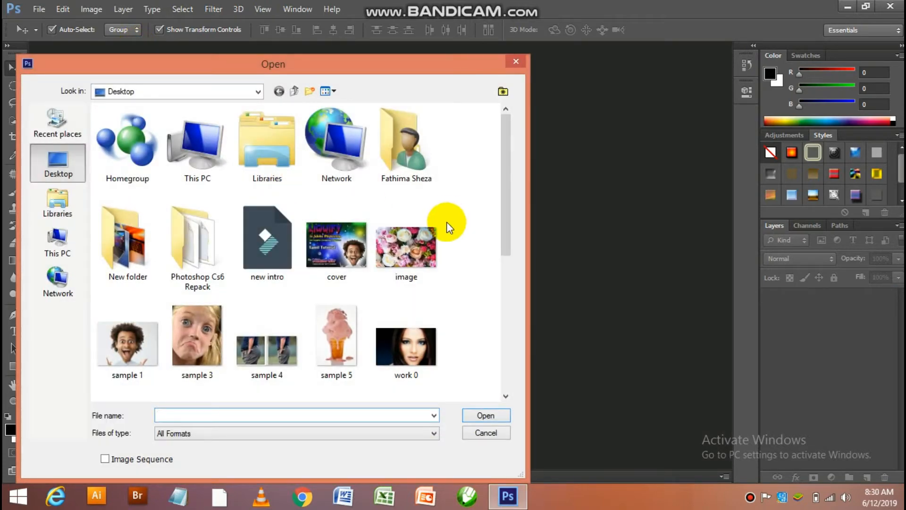
{"action": "left_click_drag", "start_coordinate": [511, 236], "coordinate": [507, 331]}
{"action": "double_click", "coordinate": [268, 239]}
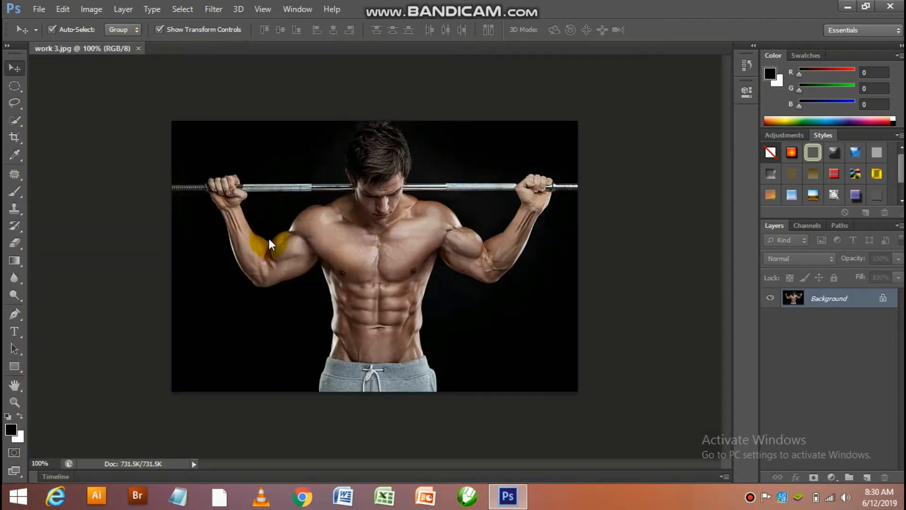
- Shrink the bodybuilder's arms and torso in Liquify with the Pucker tool at brush size 150, and cancel the filter
{"action": "key", "text": "ctrl+plus"}
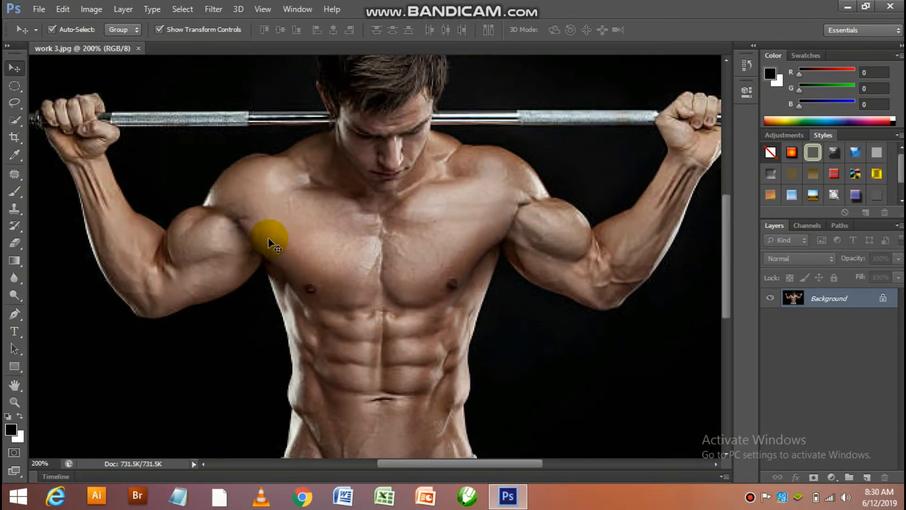
{"action": "key", "text": "ctrl+minus"}
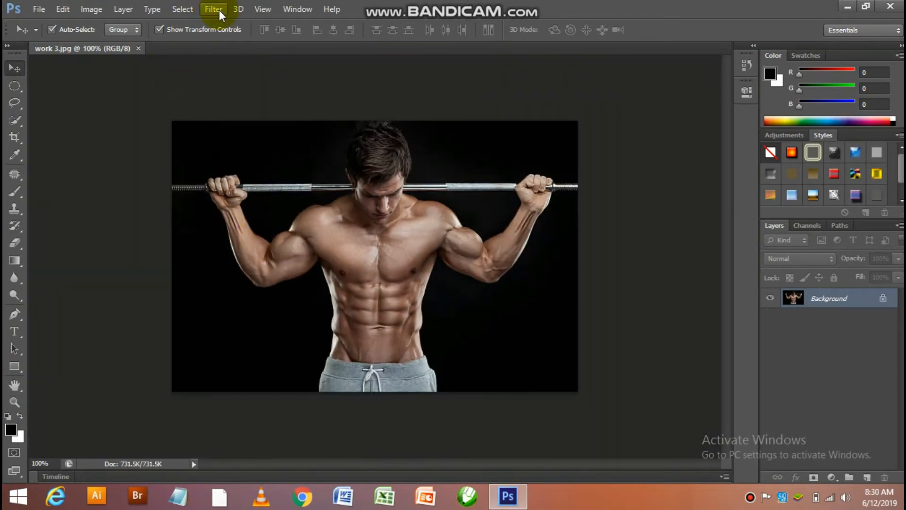
{"action": "left_click", "coordinate": [219, 14]}
{"action": "left_click", "coordinate": [233, 69]}
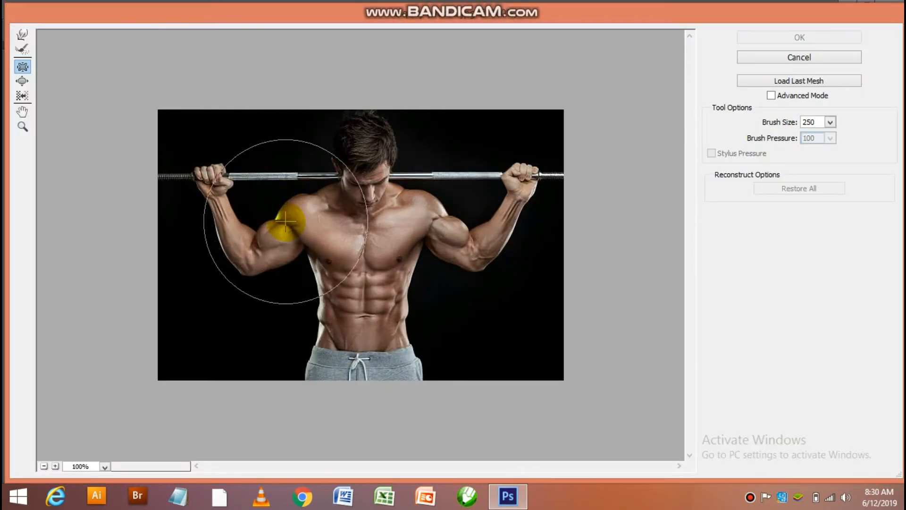
{"action": "key", "text": "bracketleft"}
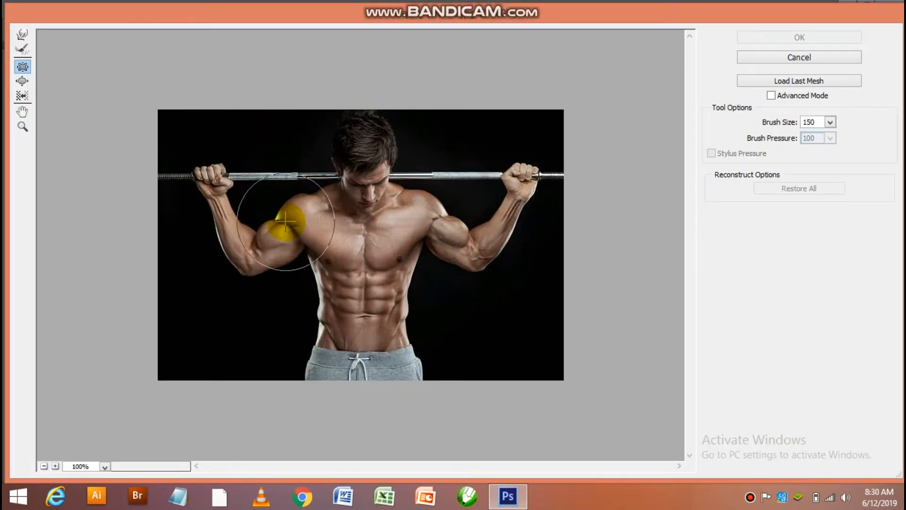
{"action": "mouse_move", "coordinate": [286, 230]}
{"action": "left_mouse_down"}
{"action": "mouse_move", "coordinate": [289, 219]}
{"action": "mouse_move", "coordinate": [239, 253]}
{"action": "mouse_move", "coordinate": [227, 236]}
{"action": "mouse_move", "coordinate": [299, 211]}
{"action": "mouse_move", "coordinate": [439, 235]}
{"action": "mouse_move", "coordinate": [418, 210]}
{"action": "mouse_move", "coordinate": [510, 236]}
{"action": "mouse_move", "coordinate": [494, 240]}
{"action": "mouse_move", "coordinate": [507, 207]}
{"action": "mouse_move", "coordinate": [304, 213]}
{"action": "mouse_move", "coordinate": [316, 213]}
{"action": "mouse_move", "coordinate": [369, 170]}
{"action": "mouse_move", "coordinate": [394, 217]}
{"action": "mouse_move", "coordinate": [358, 279]}
{"action": "mouse_move", "coordinate": [324, 304]}
{"action": "mouse_move", "coordinate": [348, 269]}
{"action": "mouse_move", "coordinate": [384, 255]}
{"action": "mouse_move", "coordinate": [330, 259]}
{"action": "mouse_move", "coordinate": [368, 286]}
{"action": "mouse_move", "coordinate": [372, 314]}
{"action": "mouse_move", "coordinate": [382, 313]}
{"action": "mouse_move", "coordinate": [384, 323]}
{"action": "mouse_move", "coordinate": [361, 323]}
{"action": "mouse_move", "coordinate": [280, 241]}
{"action": "mouse_move", "coordinate": [298, 218]}
{"action": "mouse_move", "coordinate": [366, 202]}
{"action": "mouse_move", "coordinate": [364, 213]}
{"action": "mouse_move", "coordinate": [255, 241]}
{"action": "mouse_move", "coordinate": [209, 188]}
{"action": "mouse_move", "coordinate": [202, 159]}
{"action": "mouse_move", "coordinate": [581, 168]}
{"action": "mouse_move", "coordinate": [522, 192]}
{"action": "mouse_move", "coordinate": [490, 246]}
{"action": "mouse_move", "coordinate": [467, 239]}
{"action": "mouse_move", "coordinate": [554, 246]}
{"action": "left_mouse_up"}
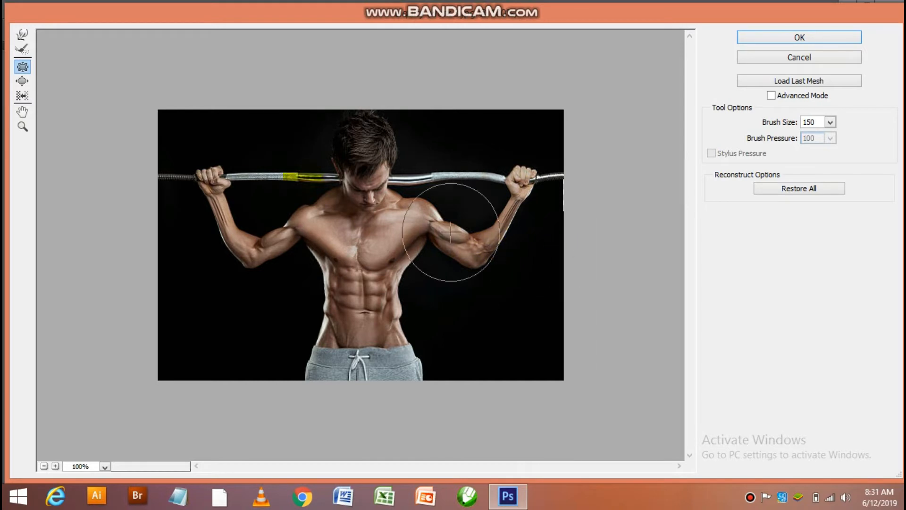
{"action": "left_click", "coordinate": [23, 66]}
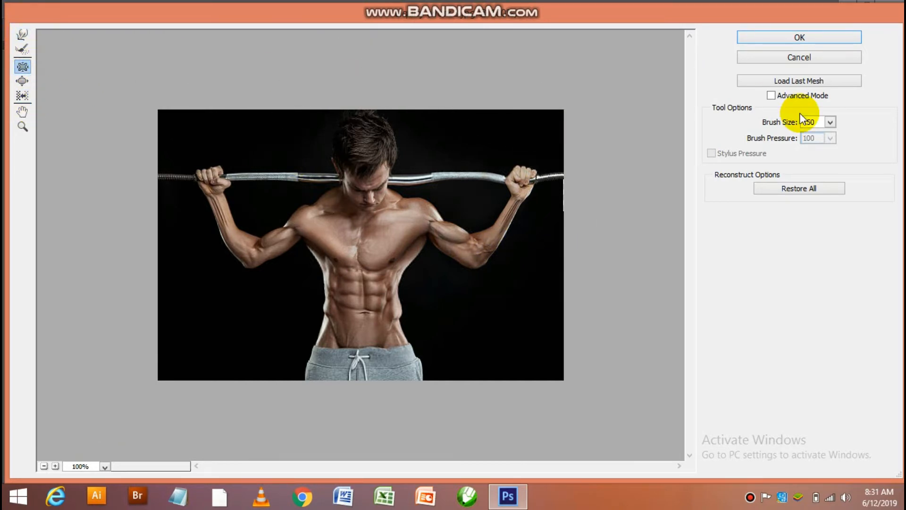
{"action": "left_click", "coordinate": [816, 57]}
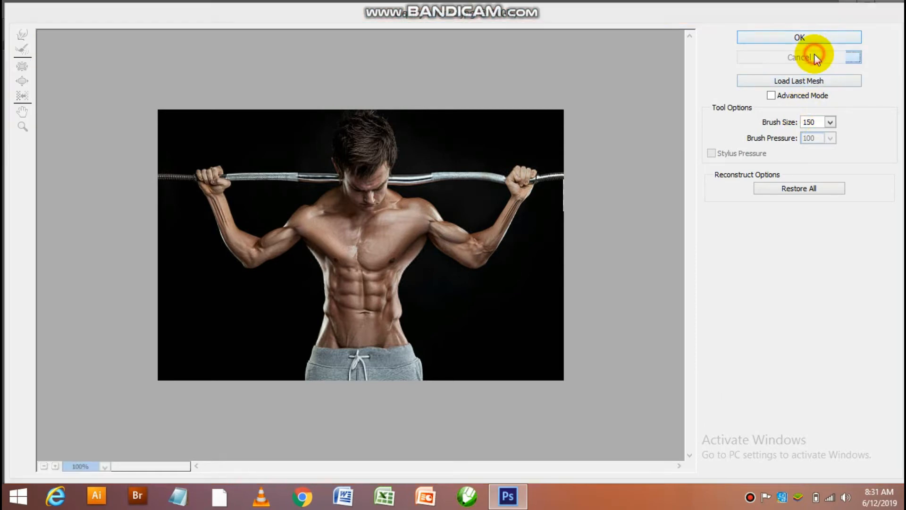
- Close work 3.jpg and open the image work 4 from the Desktop
{"action": "left_click", "coordinate": [139, 48]}
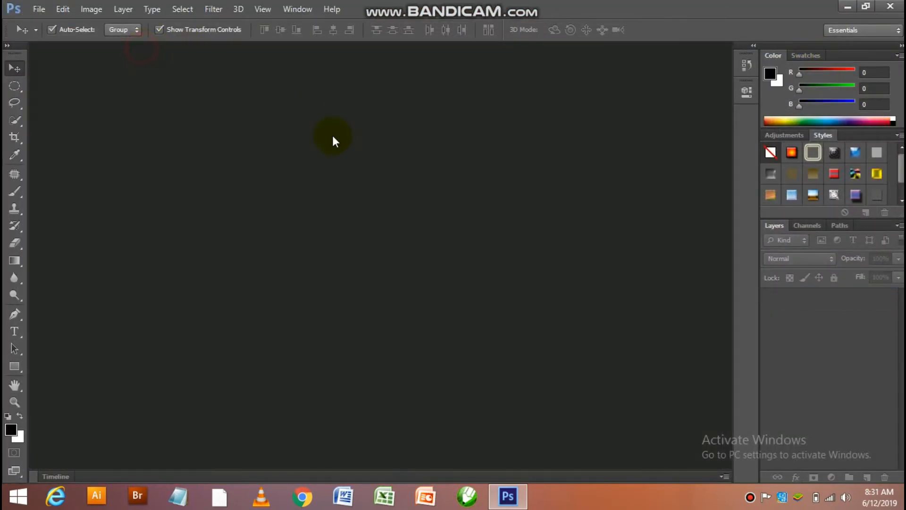
{"action": "double_click", "coordinate": [343, 166]}
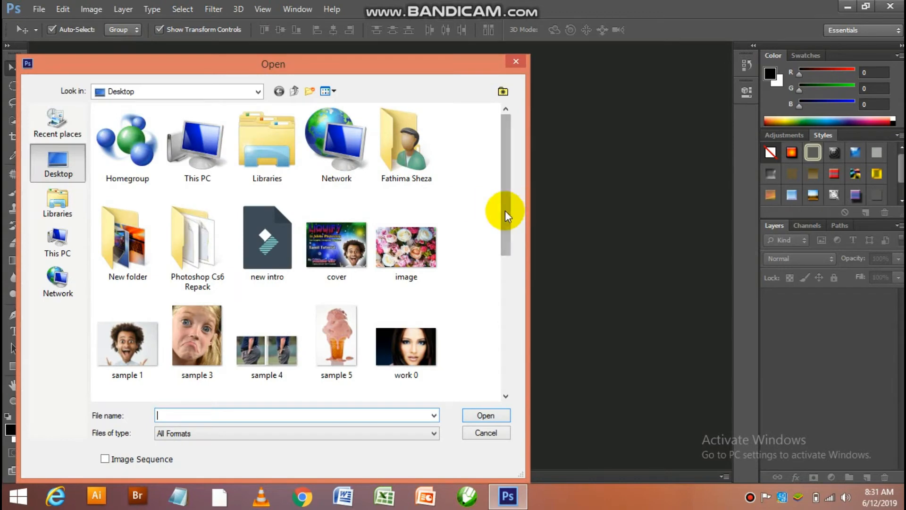
{"action": "left_click_drag", "start_coordinate": [505, 210], "coordinate": [507, 284]}
{"action": "double_click", "coordinate": [358, 293]}
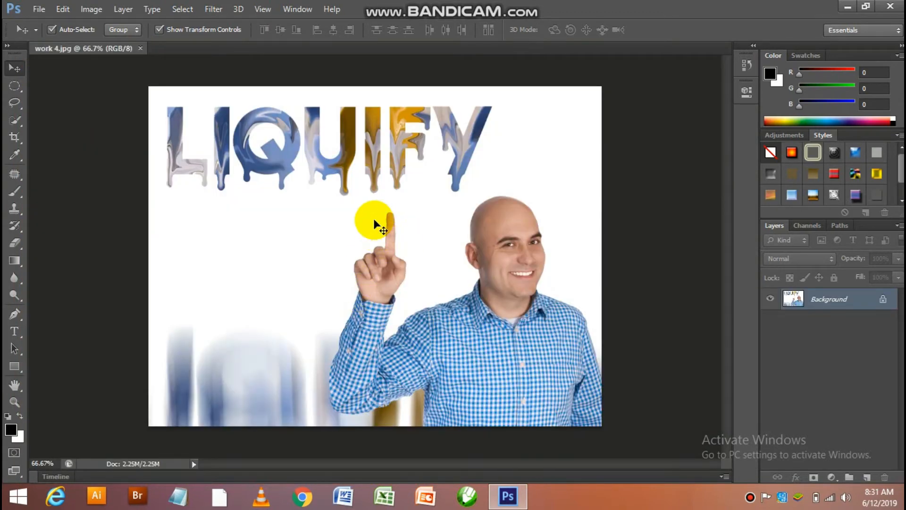
- Start the Liquify filter, try the Pucker tool on the raised fingertip at brush size 80, and undo it
{"action": "left_click", "coordinate": [209, 13]}
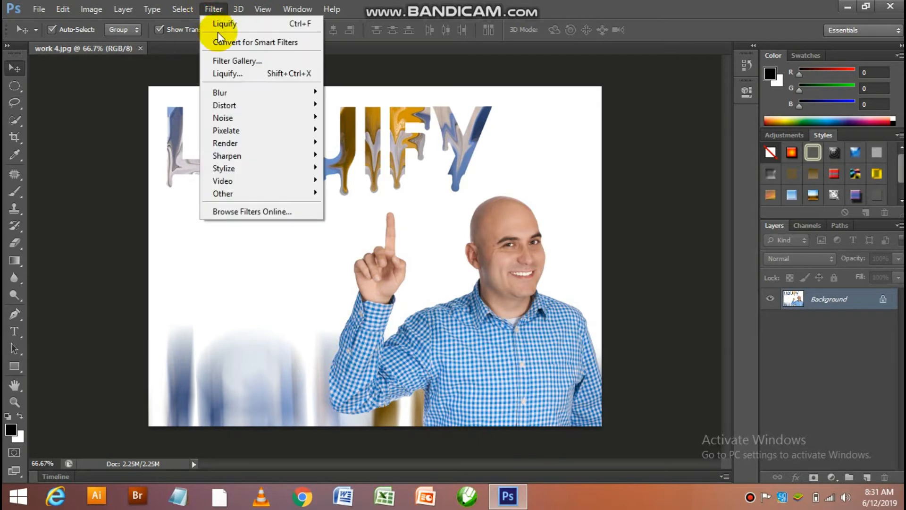
{"action": "left_click", "coordinate": [227, 73]}
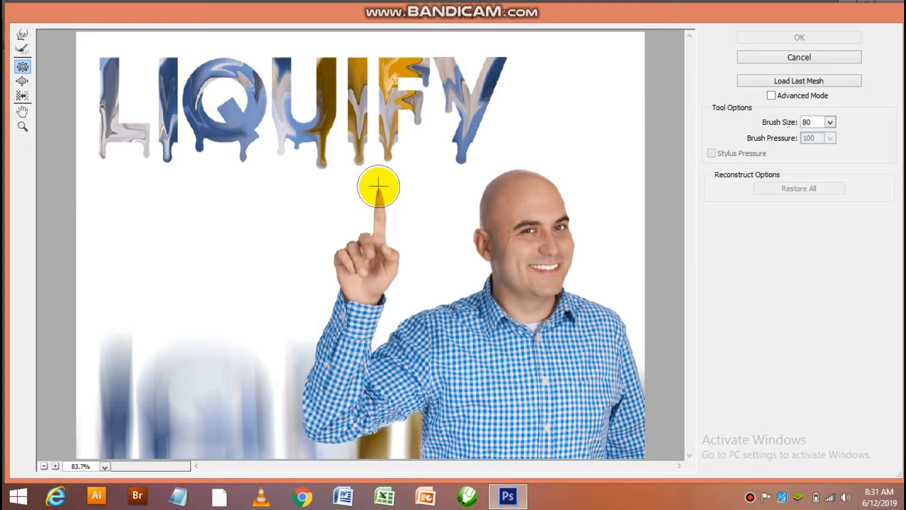
{"action": "left_click", "coordinate": [378, 186]}
{"action": "key", "text": "ctrl+z"}
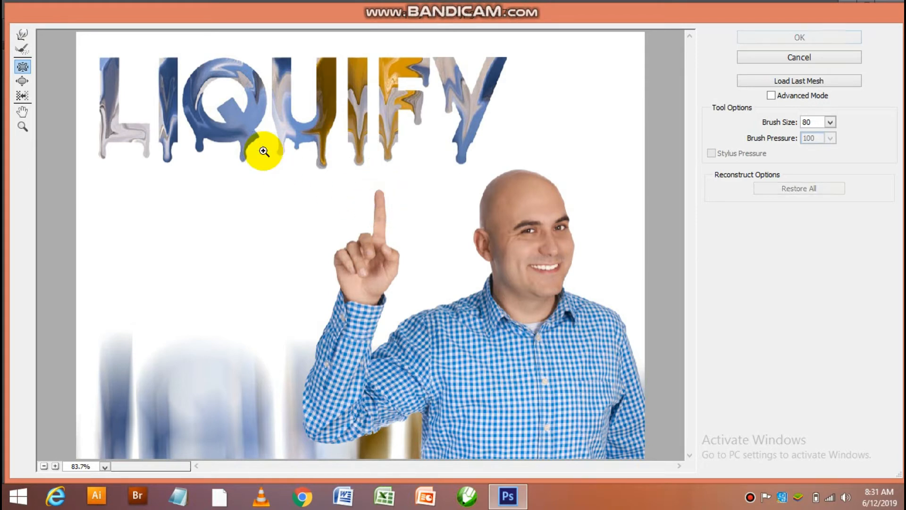
- Stretch the raised finger up to the LIQUIFY lettering and widen the smile with the Forward Warp tool at brush sizes 80 and 50
{"action": "left_click", "coordinate": [23, 36]}
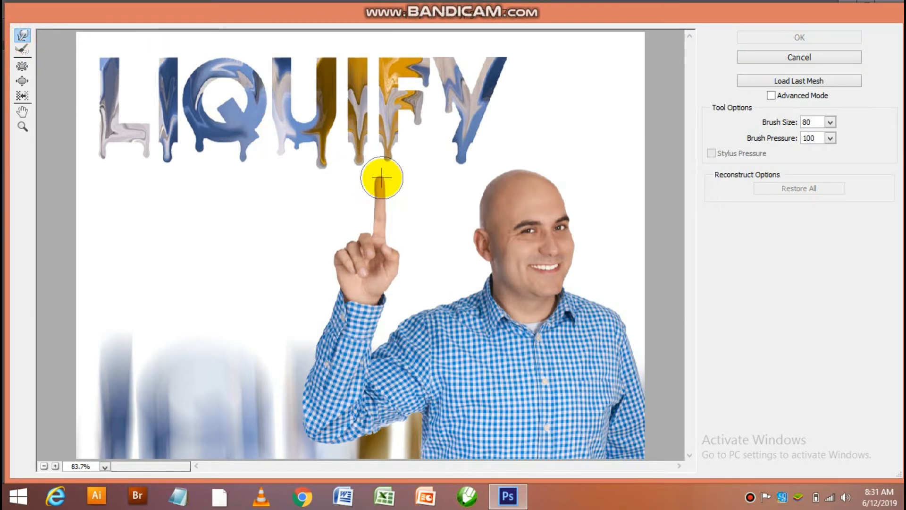
{"action": "left_click_drag", "start_coordinate": [381, 170], "coordinate": [378, 173]}
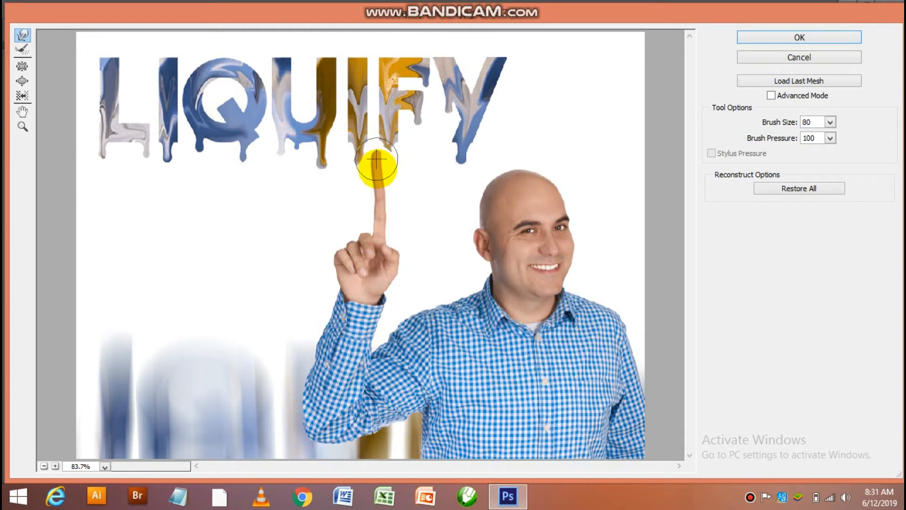
{"action": "left_click_drag", "start_coordinate": [376, 161], "coordinate": [375, 154]}
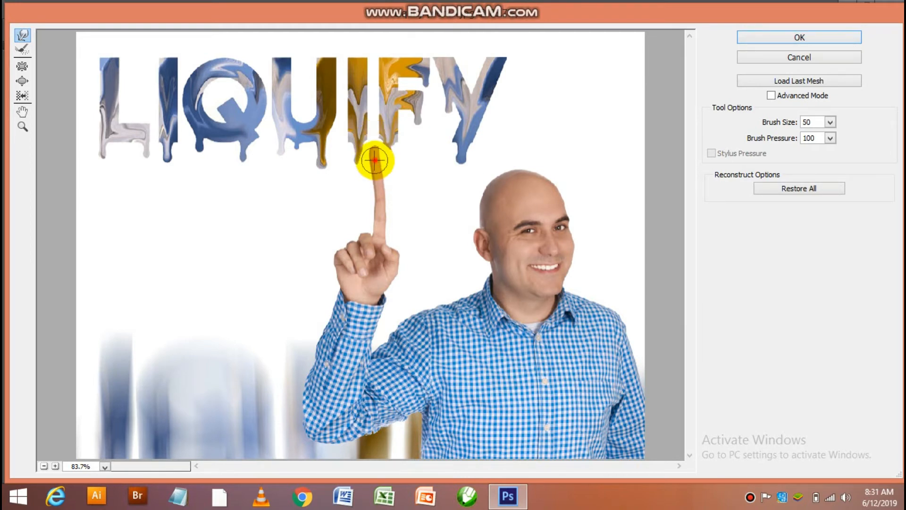
{"action": "left_click_drag", "start_coordinate": [540, 268], "coordinate": [554, 260]}
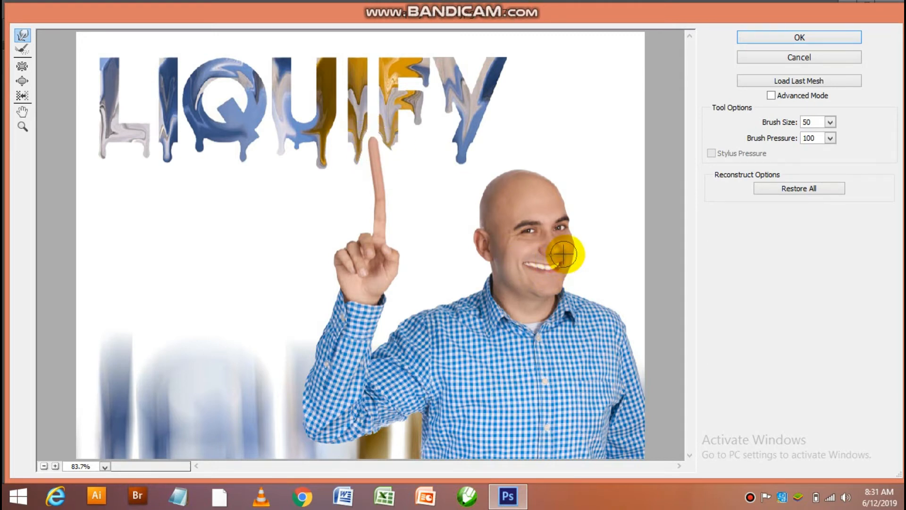
- Enlarge both of the bald man's eyes with the Bloat tool at brush size 80, and cancel the Liquify filter
{"action": "left_click", "coordinate": [20, 81]}
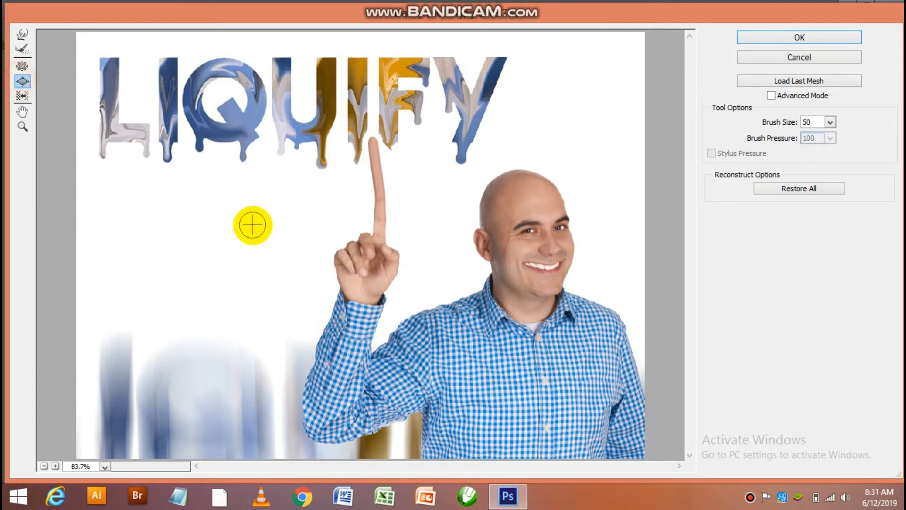
{"action": "key", "text": "]"}
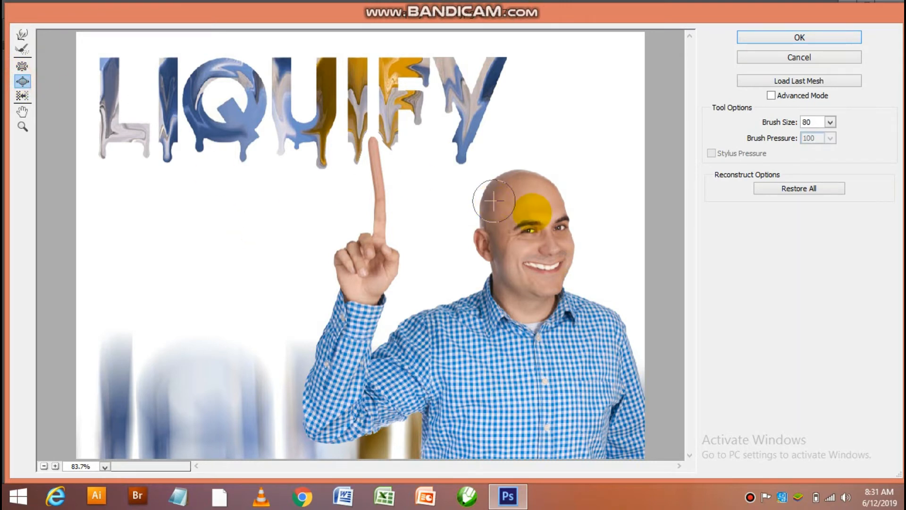
{"action": "mouse_move", "coordinate": [529, 232]}
{"action": "left_mouse_down"}
{"action": "mouse_move", "coordinate": [561, 221]}
{"action": "mouse_move", "coordinate": [544, 218]}
{"action": "mouse_move", "coordinate": [528, 232]}
{"action": "mouse_move", "coordinate": [558, 230]}
{"action": "left_mouse_up"}
{"action": "left_click", "coordinate": [561, 220]}
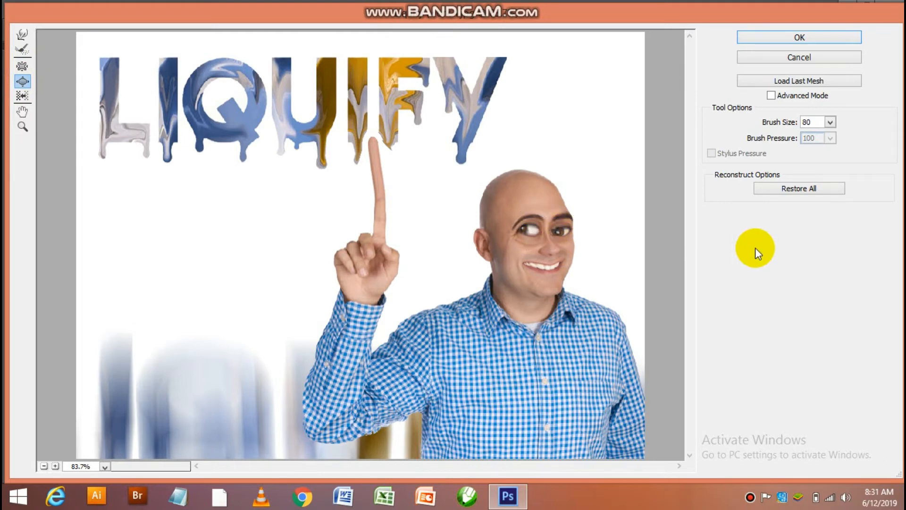
{"action": "left_click", "coordinate": [769, 57]}
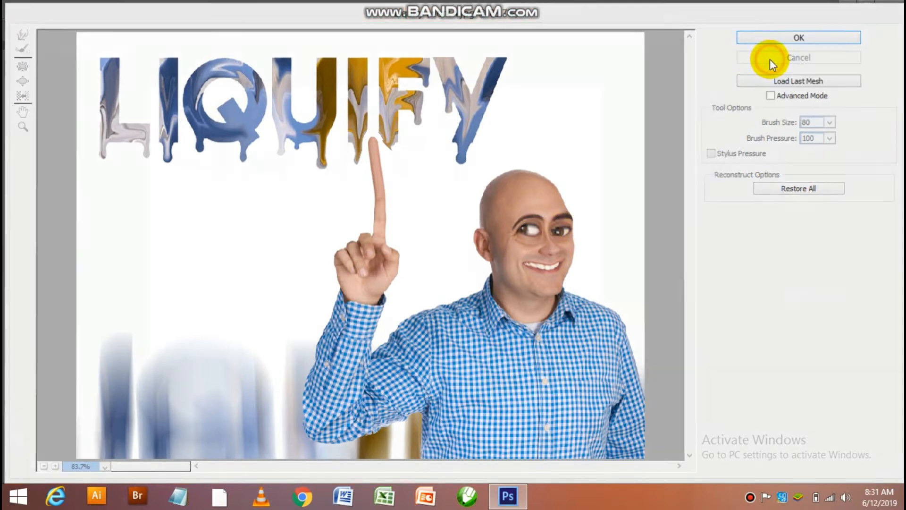
- Close work 4.jpg and open the image work 11 from the Desktop
{"action": "left_click", "coordinate": [140, 48]}
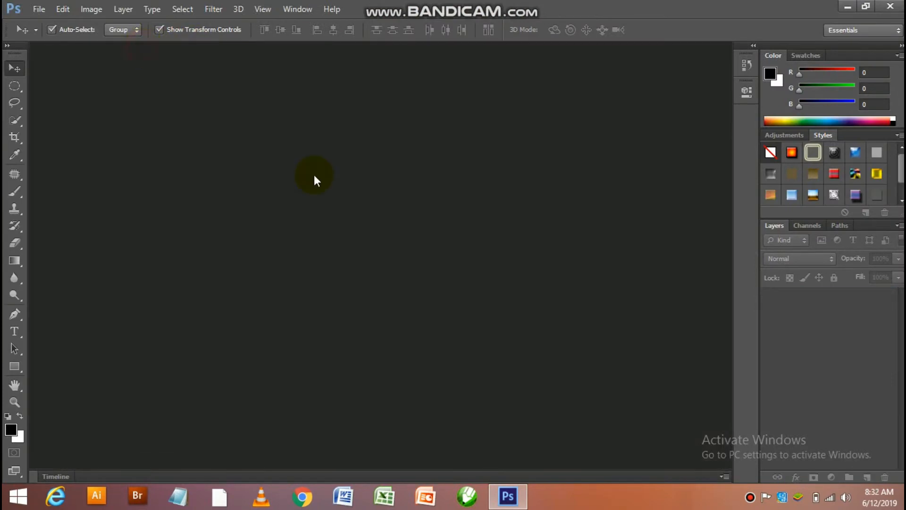
{"action": "double_click", "coordinate": [314, 176]}
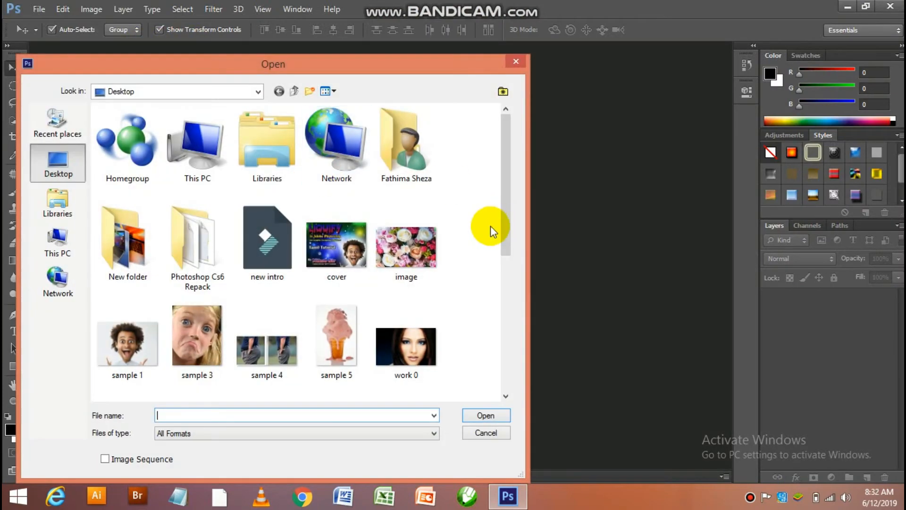
{"action": "scroll", "coordinate": [491, 225], "scroll_direction": "down", "scroll_amount": 3}
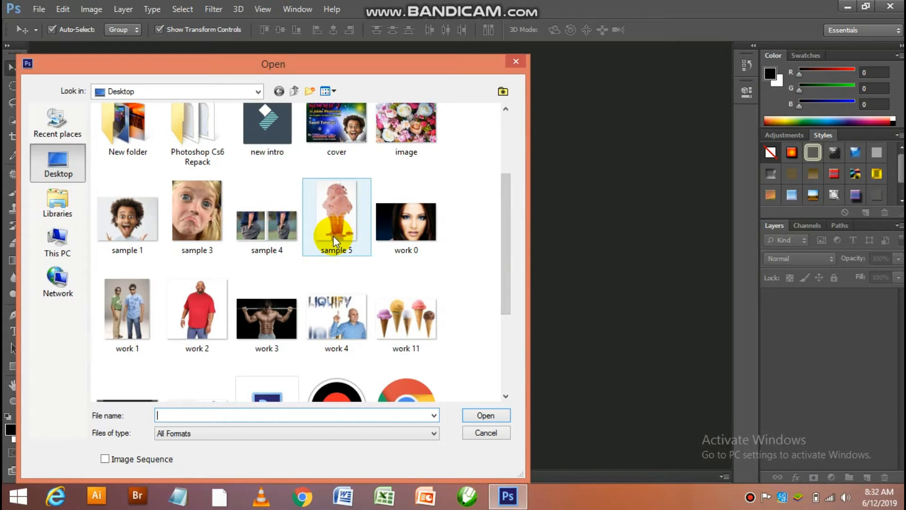
{"action": "double_click", "coordinate": [406, 313]}
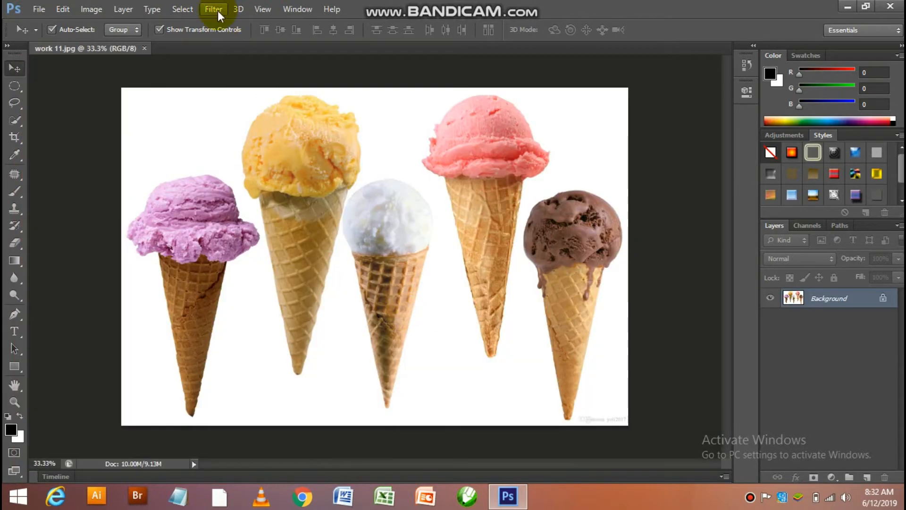
- Start the Liquify filter and pull melting drips down from the yellow, white and pink scoops with the Forward Warp tool at brush size 80
{"action": "left_click", "coordinate": [218, 10]}
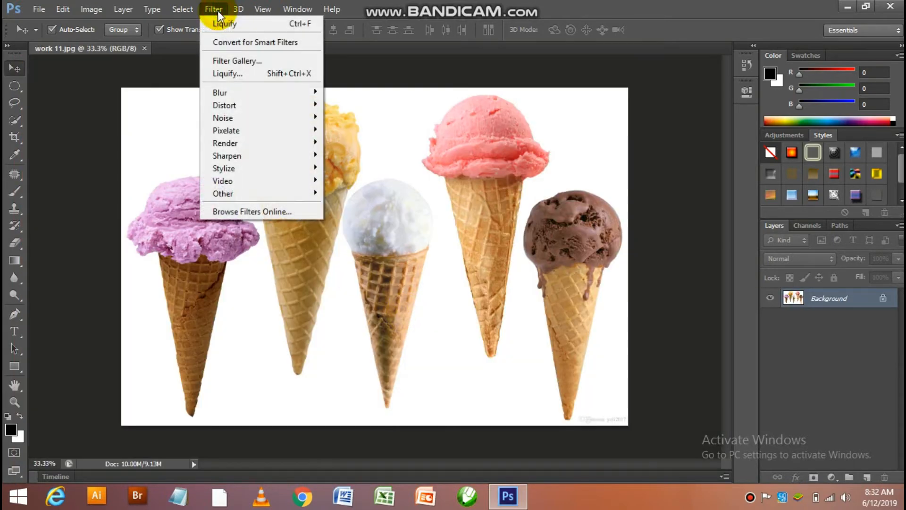
{"action": "left_click", "coordinate": [230, 72]}
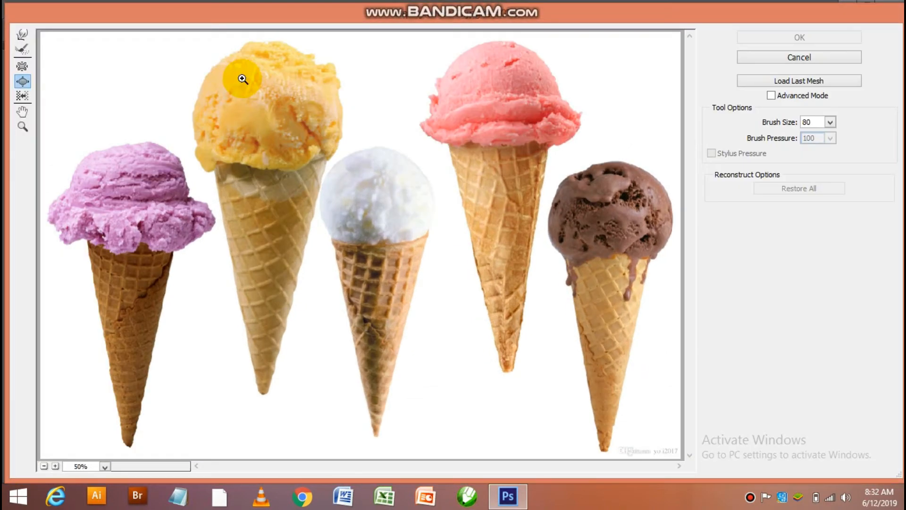
{"action": "left_click", "coordinate": [242, 79]}
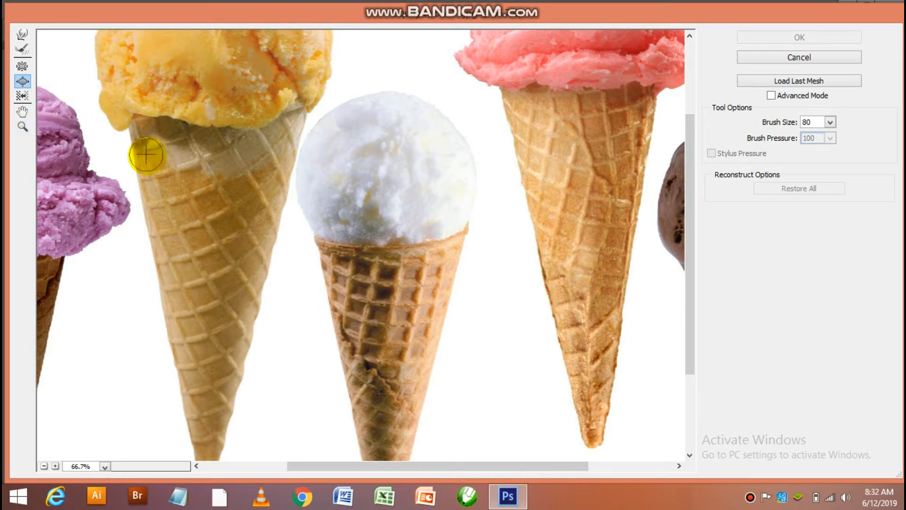
{"action": "left_click", "coordinate": [23, 35]}
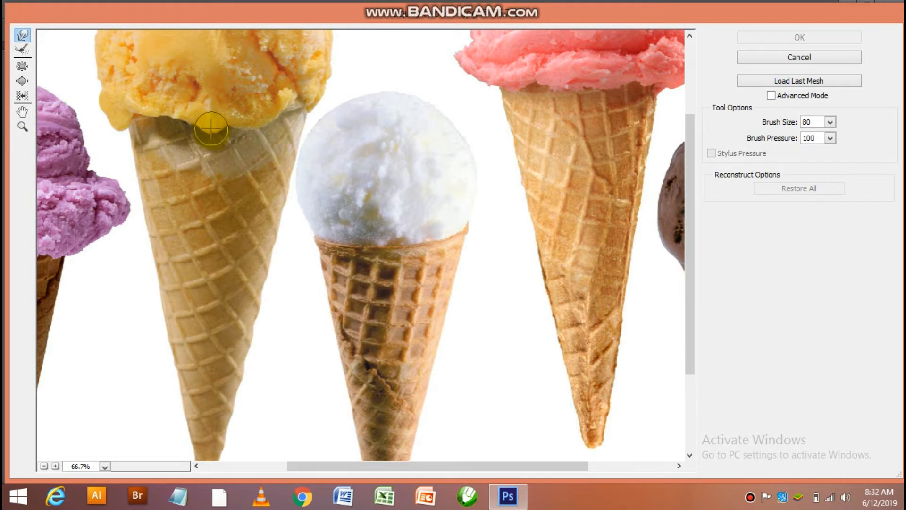
{"action": "left_click_drag", "start_coordinate": [211, 128], "coordinate": [214, 153]}
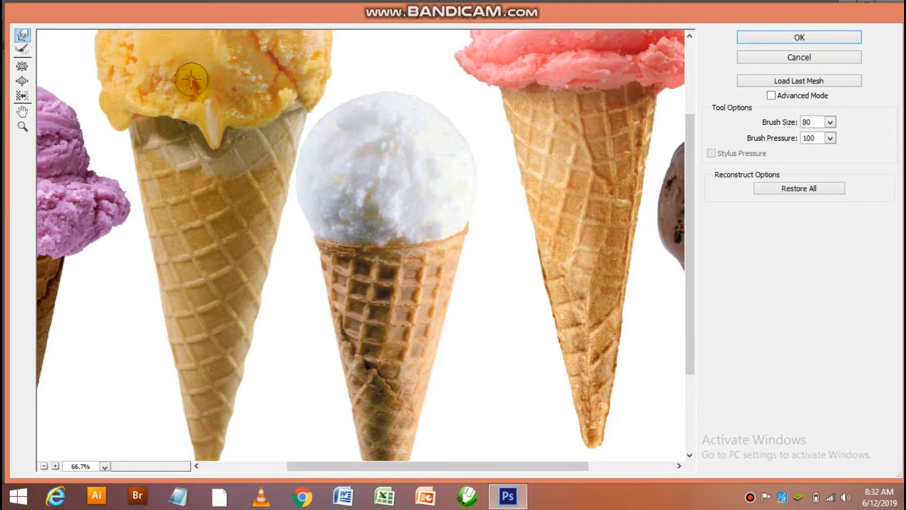
{"action": "mouse_move", "coordinate": [192, 80]}
{"action": "left_mouse_down"}
{"action": "mouse_move", "coordinate": [208, 168]}
{"action": "mouse_move", "coordinate": [190, 127]}
{"action": "mouse_move", "coordinate": [202, 131]}
{"action": "mouse_move", "coordinate": [209, 166]}
{"action": "left_mouse_up"}
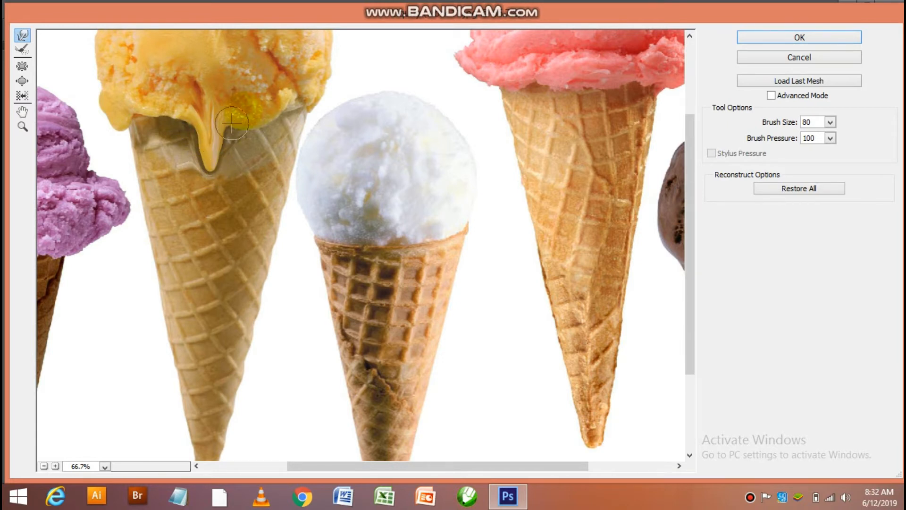
{"action": "left_click_drag", "start_coordinate": [259, 115], "coordinate": [262, 133]}
{"action": "left_click_drag", "start_coordinate": [125, 83], "coordinate": [146, 158]}
{"action": "mouse_move", "coordinate": [347, 224]}
{"action": "left_mouse_down"}
{"action": "mouse_move", "coordinate": [317, 211]}
{"action": "mouse_move", "coordinate": [349, 247]}
{"action": "mouse_move", "coordinate": [364, 207]}
{"action": "mouse_move", "coordinate": [360, 283]}
{"action": "mouse_move", "coordinate": [376, 243]}
{"action": "mouse_move", "coordinate": [419, 222]}
{"action": "mouse_move", "coordinate": [415, 288]}
{"action": "mouse_move", "coordinate": [390, 214]}
{"action": "mouse_move", "coordinate": [392, 260]}
{"action": "mouse_move", "coordinate": [556, 72]}
{"action": "mouse_move", "coordinate": [577, 89]}
{"action": "mouse_move", "coordinate": [592, 75]}
{"action": "mouse_move", "coordinate": [624, 74]}
{"action": "mouse_move", "coordinate": [618, 102]}
{"action": "mouse_move", "coordinate": [525, 45]}
{"action": "mouse_move", "coordinate": [538, 90]}
{"action": "mouse_move", "coordinate": [578, 85]}
{"action": "mouse_move", "coordinate": [582, 136]}
{"action": "left_mouse_up"}
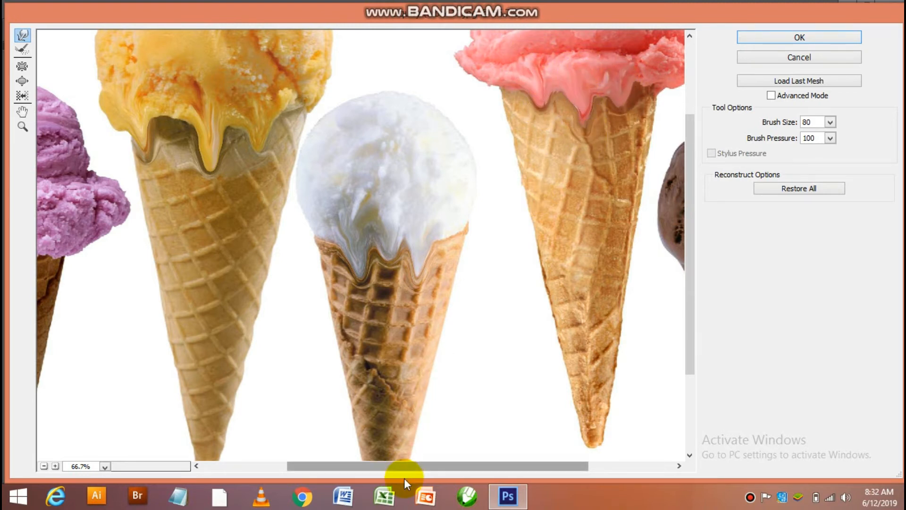
- Pull drips down from the purple scoop over its cone with the Forward Warp tool, and cancel the Liquify filter
{"action": "mouse_move", "coordinate": [404, 482]}
{"action": "left_mouse_down"}
{"action": "mouse_move", "coordinate": [405, 465]}
{"action": "mouse_move", "coordinate": [324, 461]}
{"action": "left_mouse_up"}
{"action": "mouse_move", "coordinate": [161, 230]}
{"action": "left_mouse_down"}
{"action": "mouse_move", "coordinate": [147, 262]}
{"action": "mouse_move", "coordinate": [158, 279]}
{"action": "mouse_move", "coordinate": [151, 303]}
{"action": "left_mouse_up"}
{"action": "left_click_drag", "start_coordinate": [206, 220], "coordinate": [210, 255]}
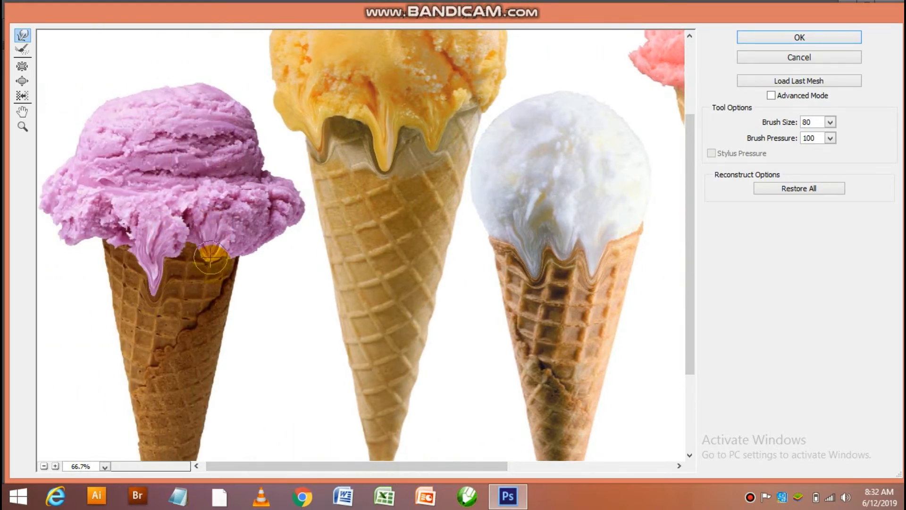
{"action": "key", "text": "ctrl+minus"}
{"action": "key", "text": "ctrl+minus"}
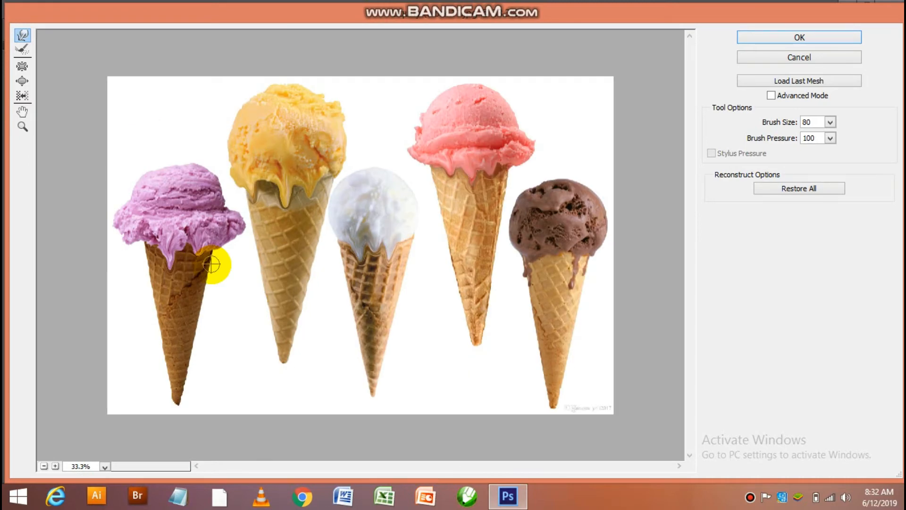
{"action": "left_click", "coordinate": [747, 63]}
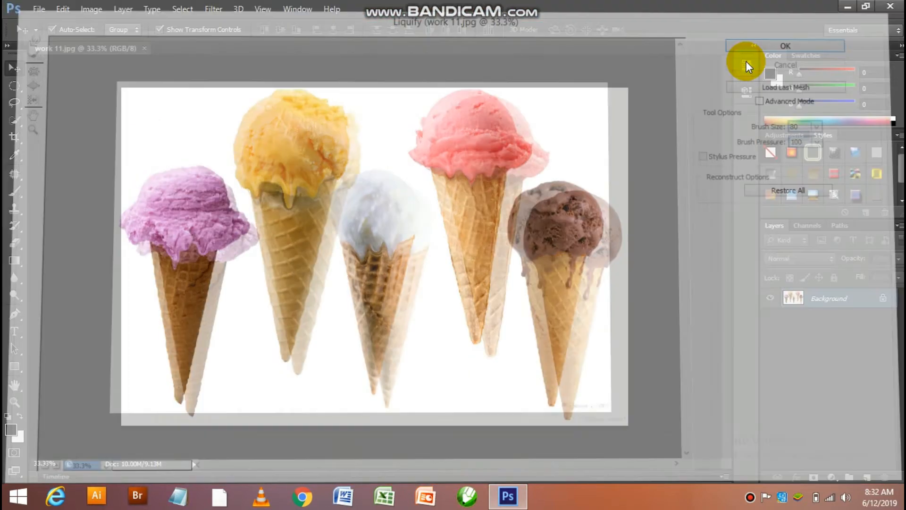
- Close work 11.jpg and create a new blank document with a white background
{"action": "left_click", "coordinate": [144, 48]}
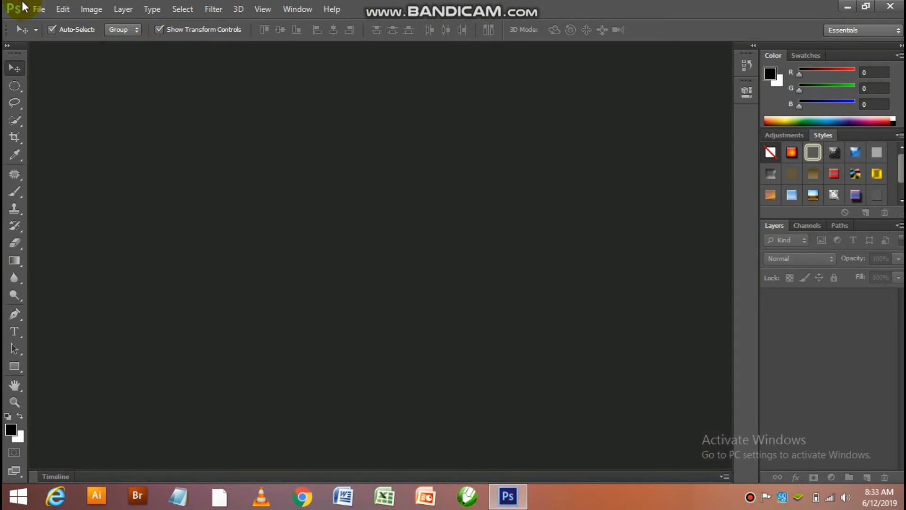
{"action": "left_click", "coordinate": [42, 8]}
{"action": "left_click", "coordinate": [44, 22]}
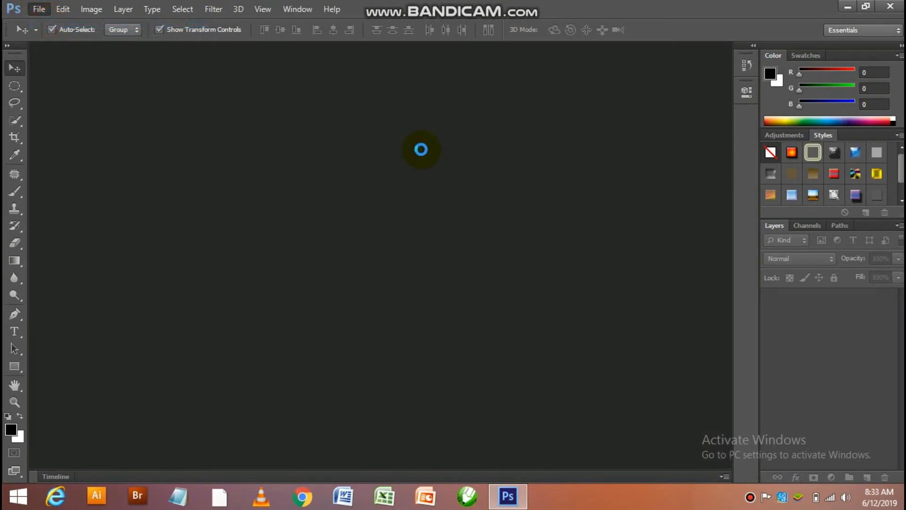
{"action": "left_click", "coordinate": [589, 117]}
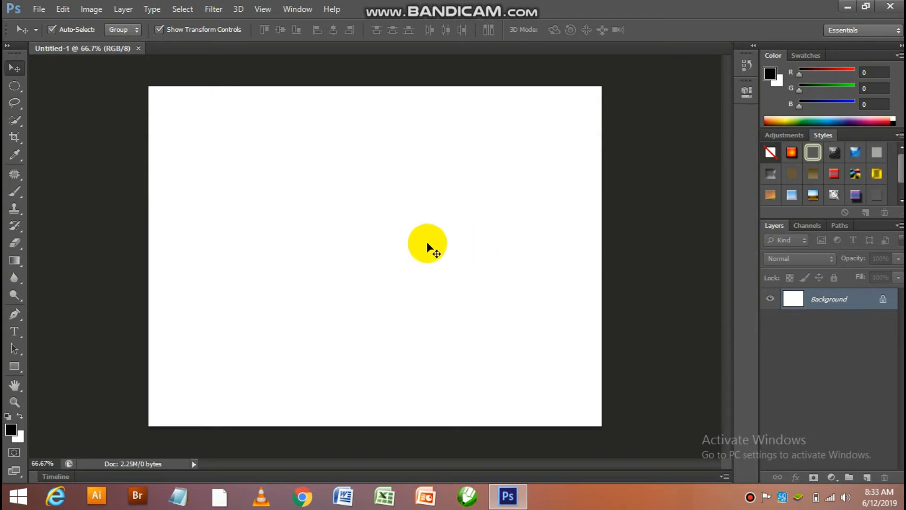
- Add a new layer and paint a wavy black stroke diagonally across the canvas with the Brush tool at size 60
{"action": "left_click", "coordinate": [865, 478]}
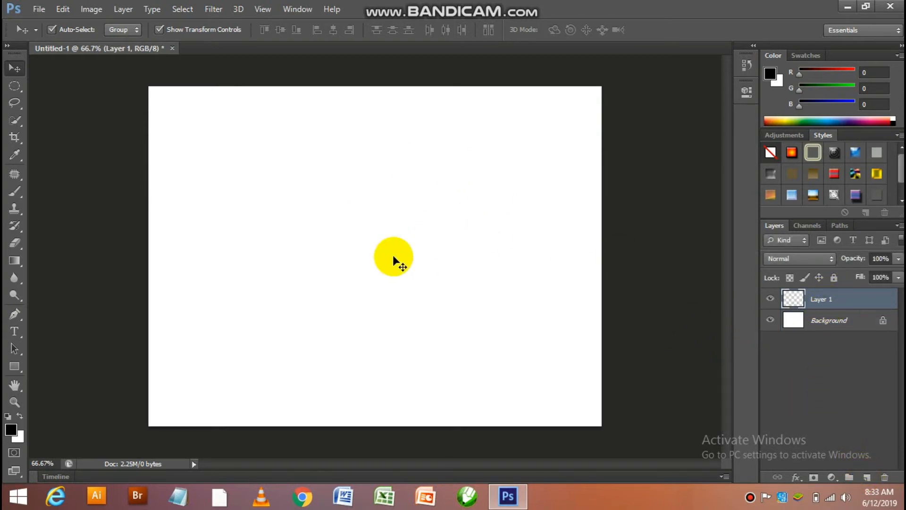
{"action": "left_click", "coordinate": [16, 191]}
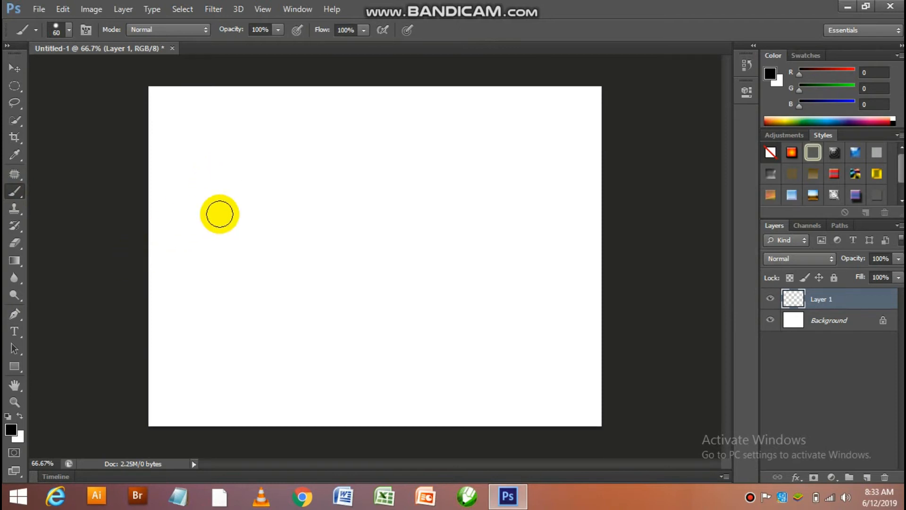
{"action": "mouse_move", "coordinate": [255, 195]}
{"action": "left_mouse_down"}
{"action": "mouse_move", "coordinate": [320, 253]}
{"action": "mouse_move", "coordinate": [324, 297]}
{"action": "mouse_move", "coordinate": [414, 339]}
{"action": "left_mouse_up"}
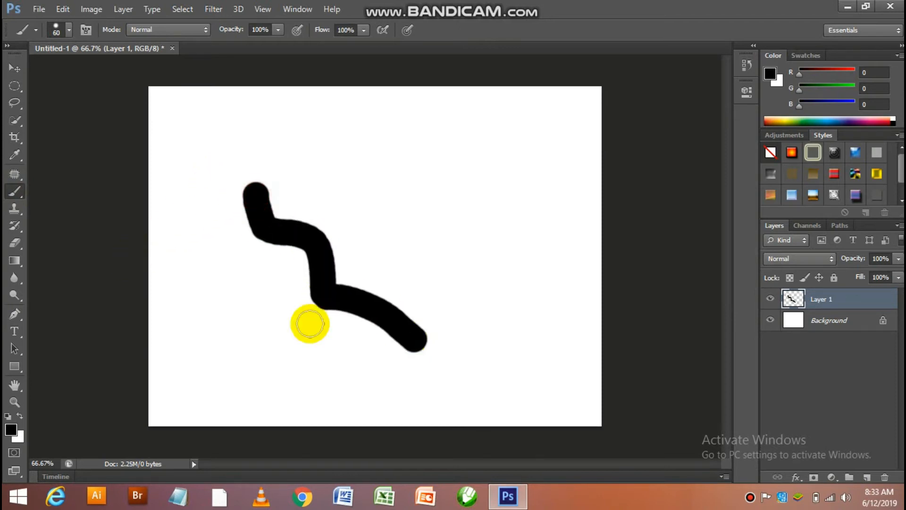
- Set the foreground colour to red (R 255, G 0, B 0) and paint a wavy stroke beside the black one
{"action": "left_click", "coordinate": [10, 429]}
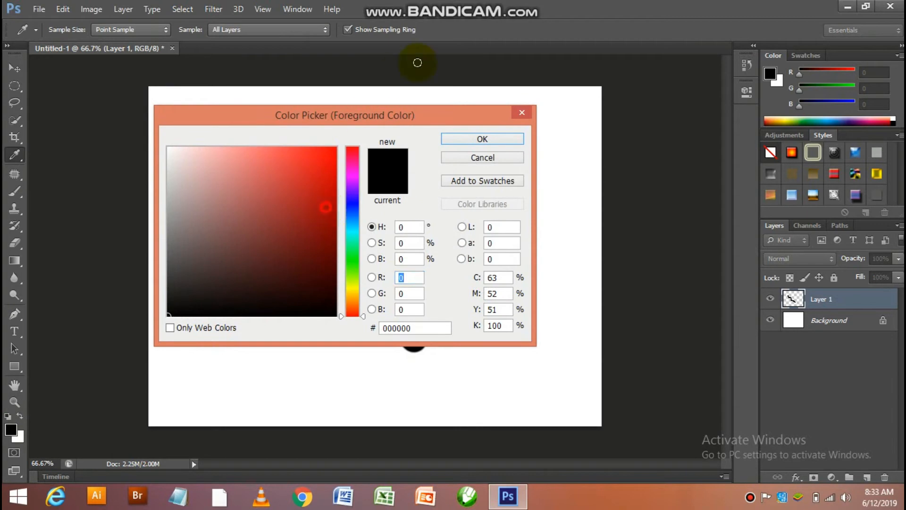
{"action": "type", "text": "255"}
{"action": "left_click", "coordinate": [459, 138]}
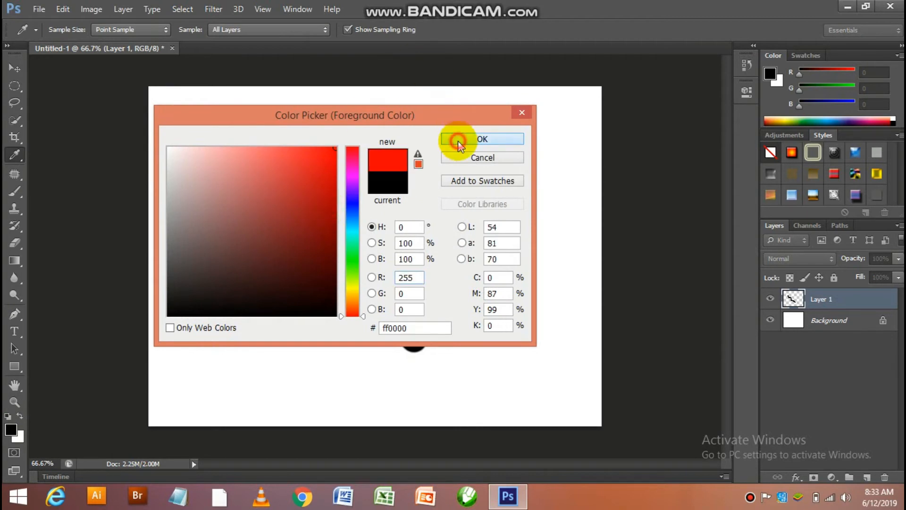
{"action": "mouse_move", "coordinate": [354, 170]}
{"action": "left_mouse_down"}
{"action": "mouse_move", "coordinate": [342, 214]}
{"action": "mouse_move", "coordinate": [399, 305]}
{"action": "mouse_move", "coordinate": [462, 326]}
{"action": "left_mouse_up"}
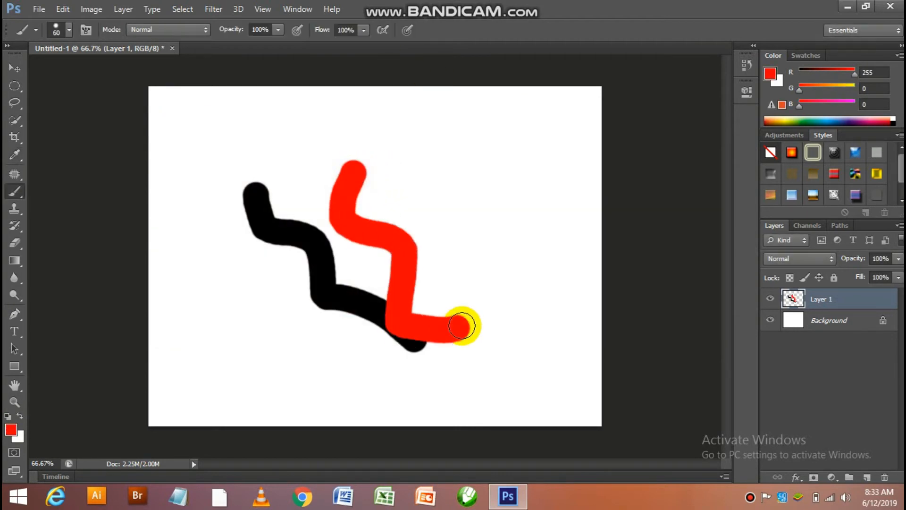
- Set the foreground colour to green (00ff1e) and paint a wavy stroke across the black and red ones at brush size 40
{"action": "left_click", "coordinate": [13, 430]}
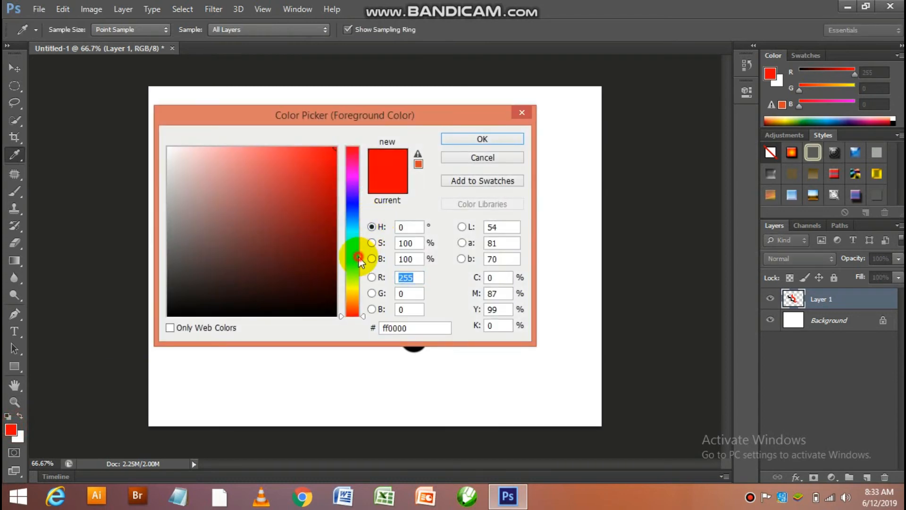
{"action": "left_click", "coordinate": [359, 257]}
{"action": "left_click", "coordinate": [480, 140]}
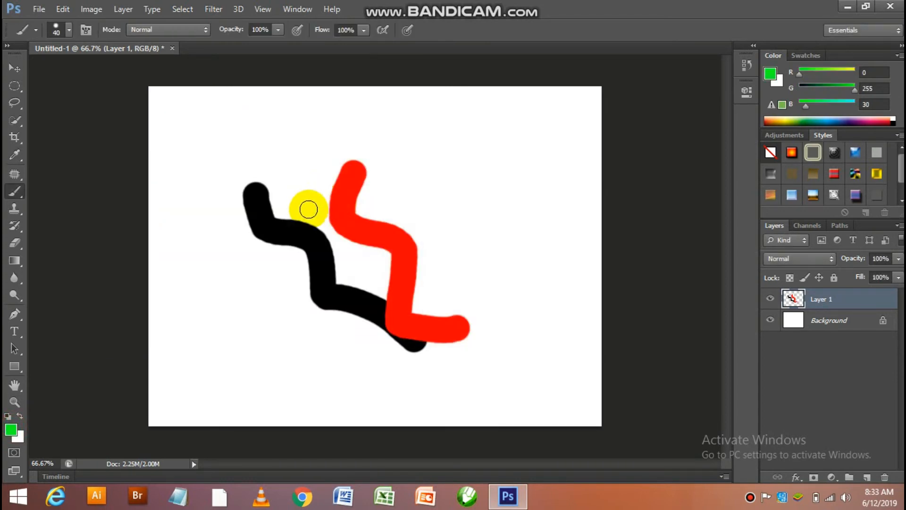
{"action": "left_click_drag", "start_coordinate": [349, 306], "coordinate": [370, 160]}
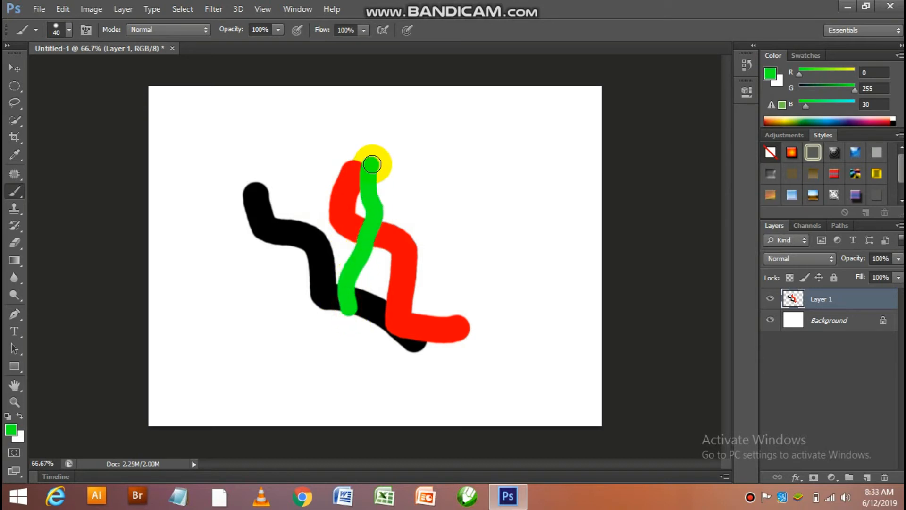
- Set the foreground colour to yellow (f6ff00), paint a wavy stroke across the others at size 40, and undo the stray extra dab
{"action": "left_click", "coordinate": [16, 428]}
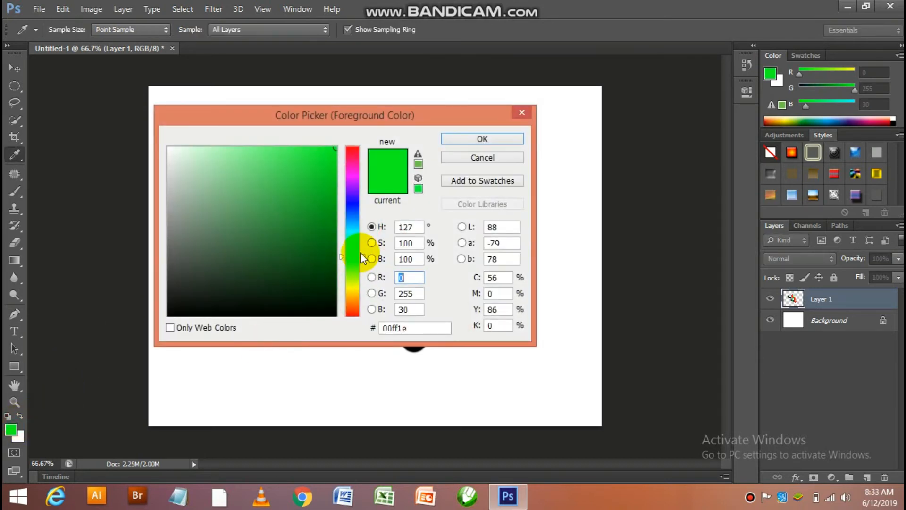
{"action": "left_click", "coordinate": [352, 287]}
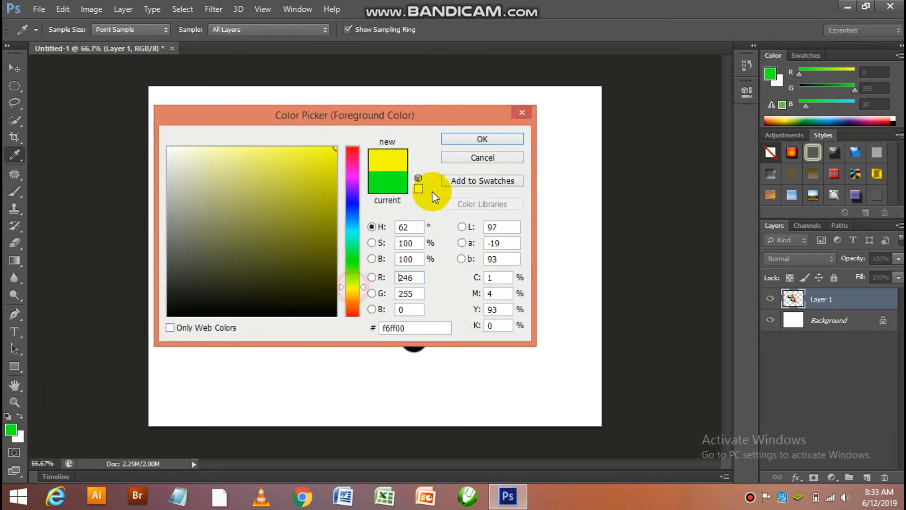
{"action": "left_click", "coordinate": [474, 137]}
{"action": "left_click_drag", "start_coordinate": [363, 262], "coordinate": [398, 376]}
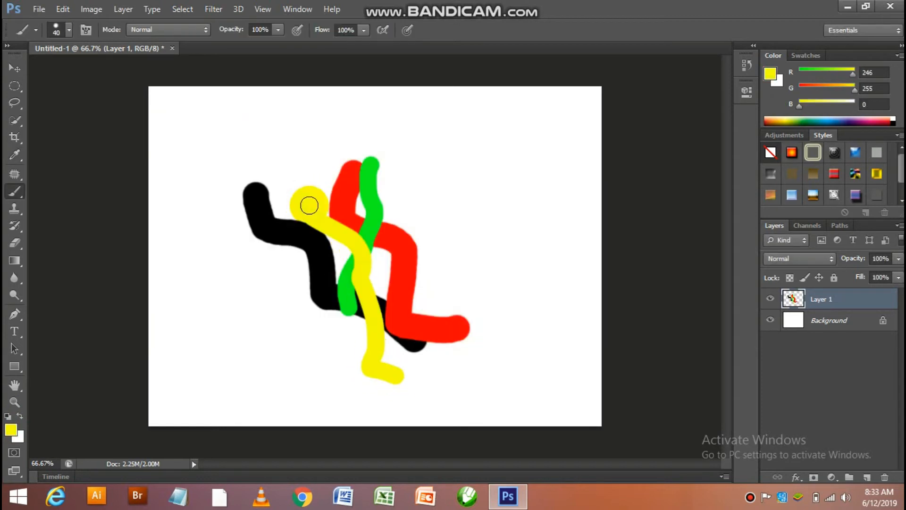
{"action": "left_click_drag", "start_coordinate": [364, 130], "coordinate": [367, 134]}
{"action": "key", "text": "ctrl+z"}
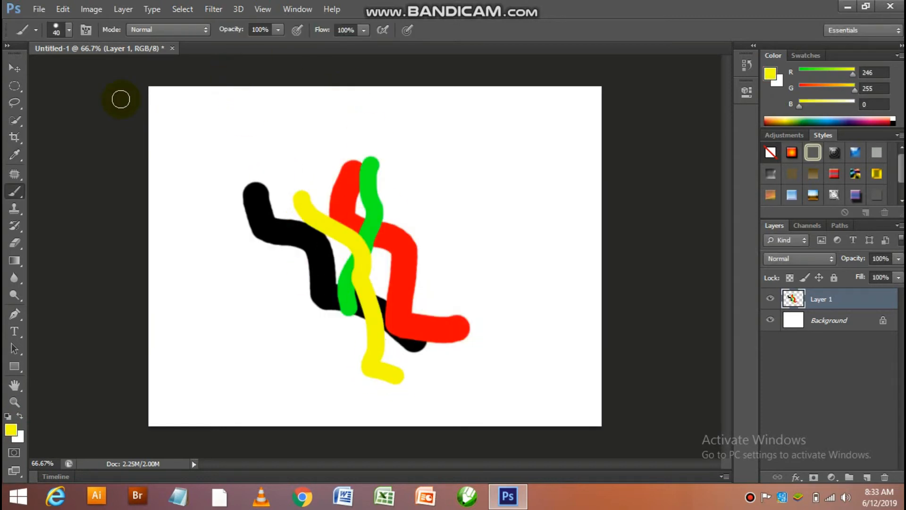
- Warp the brush strokes on Layer 1 into a winged figure with Liquify's Forward Warp tool at brush size 80, pressure 100
{"action": "left_click", "coordinate": [15, 69]}
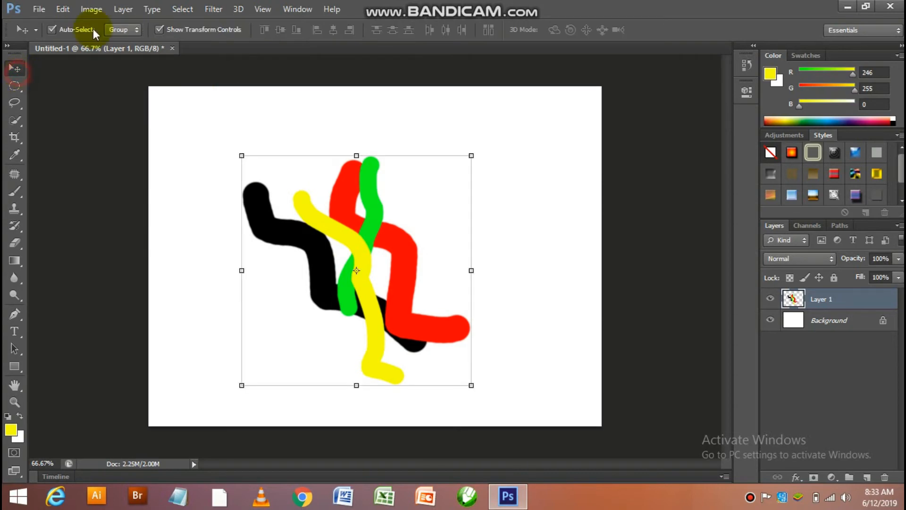
{"action": "left_click", "coordinate": [221, 10]}
{"action": "left_click", "coordinate": [230, 72]}
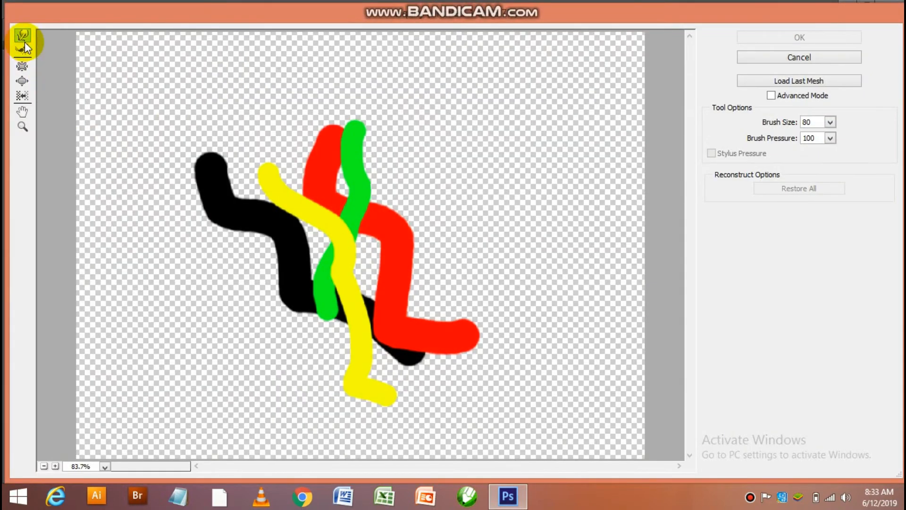
{"action": "mouse_move", "coordinate": [319, 210]}
{"action": "left_mouse_down"}
{"action": "mouse_move", "coordinate": [289, 276]}
{"action": "mouse_move", "coordinate": [390, 199]}
{"action": "mouse_move", "coordinate": [357, 300]}
{"action": "mouse_move", "coordinate": [368, 205]}
{"action": "mouse_move", "coordinate": [347, 291]}
{"action": "mouse_move", "coordinate": [396, 302]}
{"action": "mouse_move", "coordinate": [390, 327]}
{"action": "mouse_move", "coordinate": [431, 324]}
{"action": "mouse_move", "coordinate": [477, 360]}
{"action": "left_mouse_up"}
{"action": "left_click_drag", "start_coordinate": [368, 259], "coordinate": [313, 111]}
{"action": "mouse_move", "coordinate": [279, 197]}
{"action": "left_mouse_down"}
{"action": "mouse_move", "coordinate": [189, 230]}
{"action": "mouse_move", "coordinate": [153, 281]}
{"action": "left_mouse_up"}
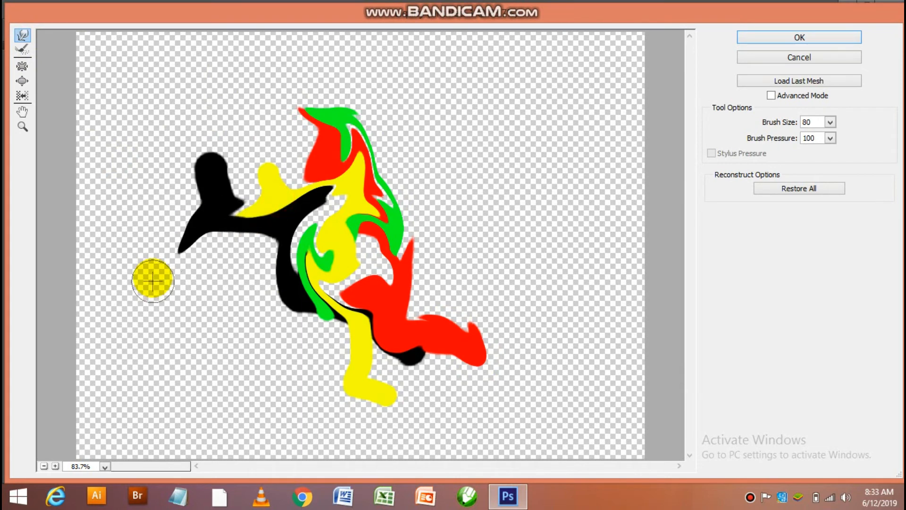
{"action": "left_click_drag", "start_coordinate": [293, 255], "coordinate": [277, 370]}
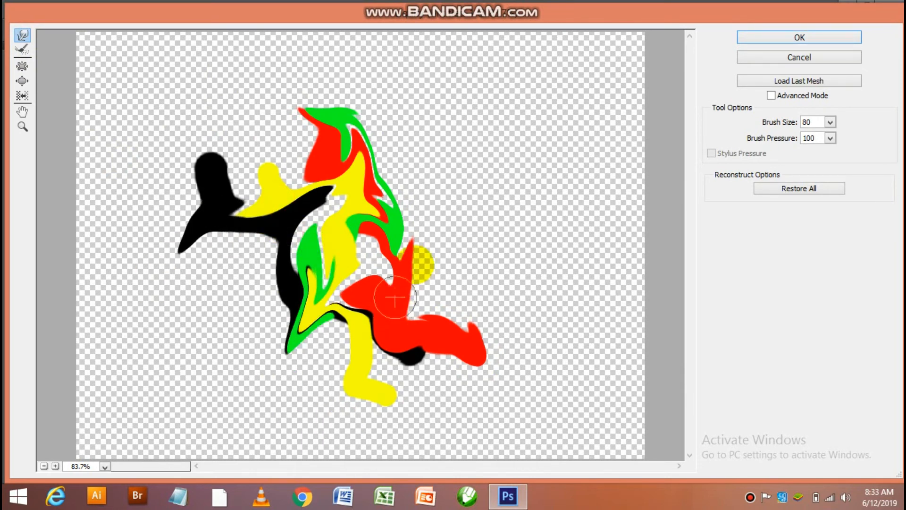
{"action": "left_click_drag", "start_coordinate": [394, 297], "coordinate": [446, 229]}
{"action": "mouse_move", "coordinate": [364, 249]}
{"action": "left_mouse_down"}
{"action": "mouse_move", "coordinate": [321, 212]}
{"action": "mouse_move", "coordinate": [301, 127]}
{"action": "mouse_move", "coordinate": [248, 129]}
{"action": "left_mouse_up"}
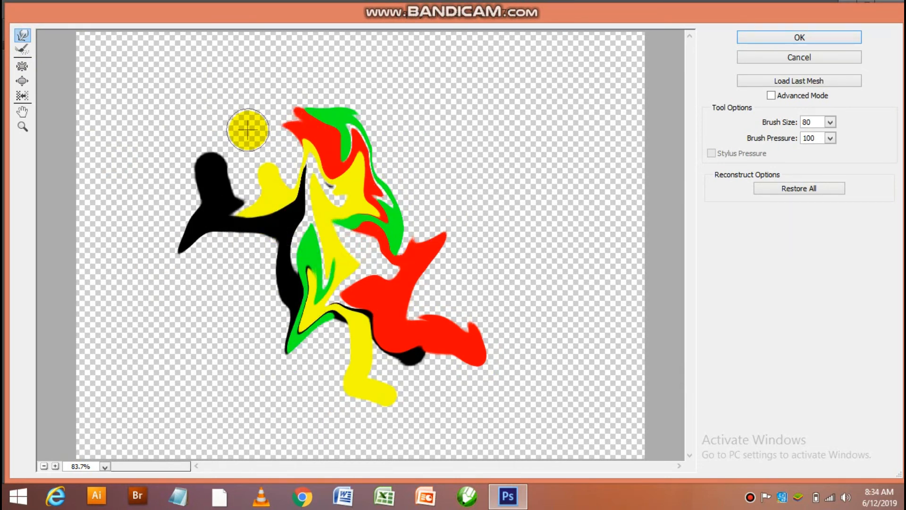
{"action": "mouse_move", "coordinate": [313, 122]}
{"action": "left_mouse_down"}
{"action": "mouse_move", "coordinate": [275, 95]}
{"action": "mouse_move", "coordinate": [225, 90]}
{"action": "left_mouse_up"}
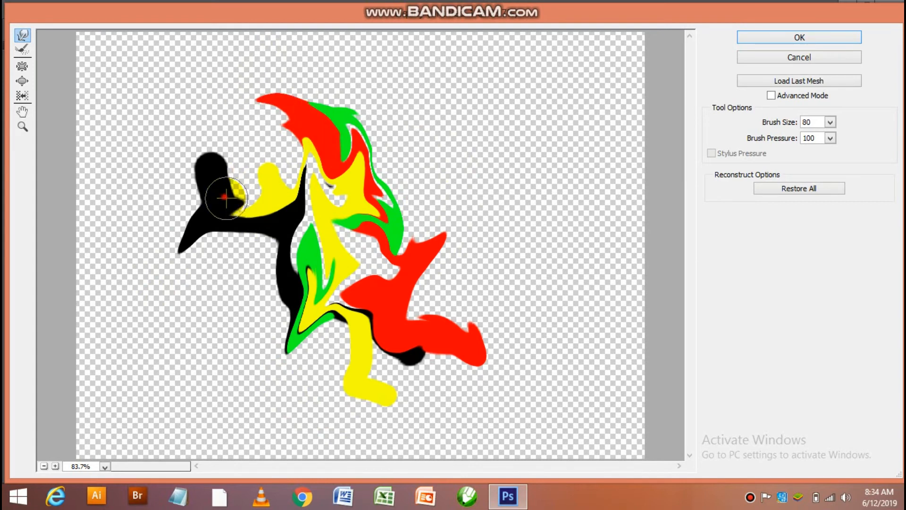
{"action": "mouse_move", "coordinate": [226, 197]}
{"action": "left_mouse_down"}
{"action": "mouse_move", "coordinate": [178, 147]}
{"action": "mouse_move", "coordinate": [156, 141]}
{"action": "mouse_move", "coordinate": [133, 101]}
{"action": "left_mouse_up"}
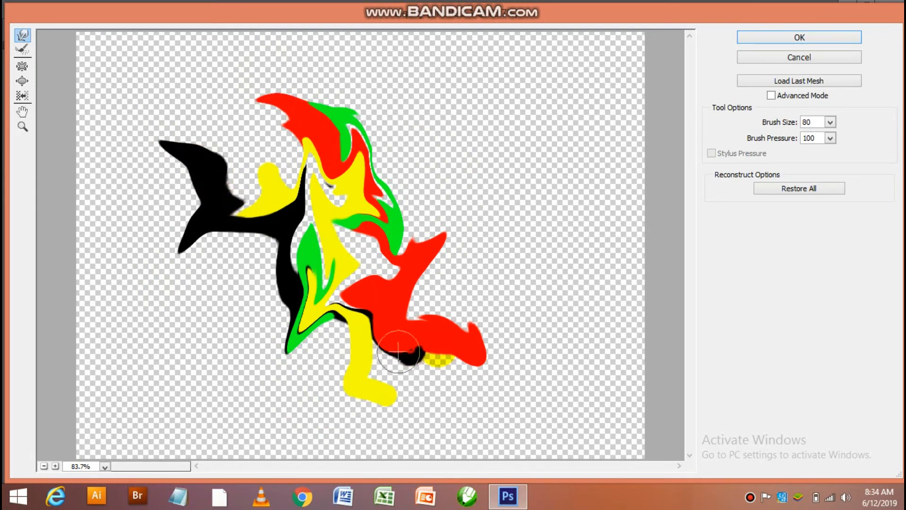
{"action": "left_click_drag", "start_coordinate": [399, 351], "coordinate": [476, 364]}
{"action": "left_click", "coordinate": [834, 40]}
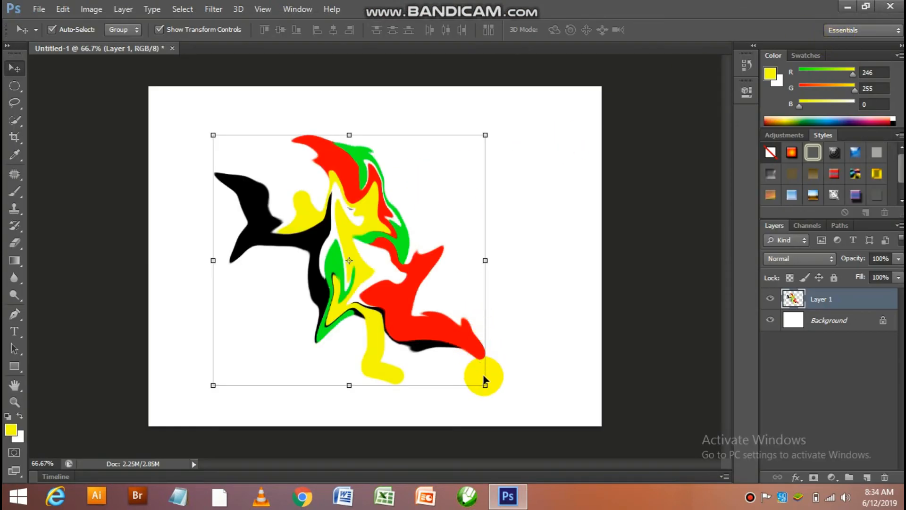
- Scale the warped figure down and move it to the left half of the canvas
{"action": "left_click_drag", "start_coordinate": [485, 385], "coordinate": [409, 324]}
{"action": "key", "text": "Return"}
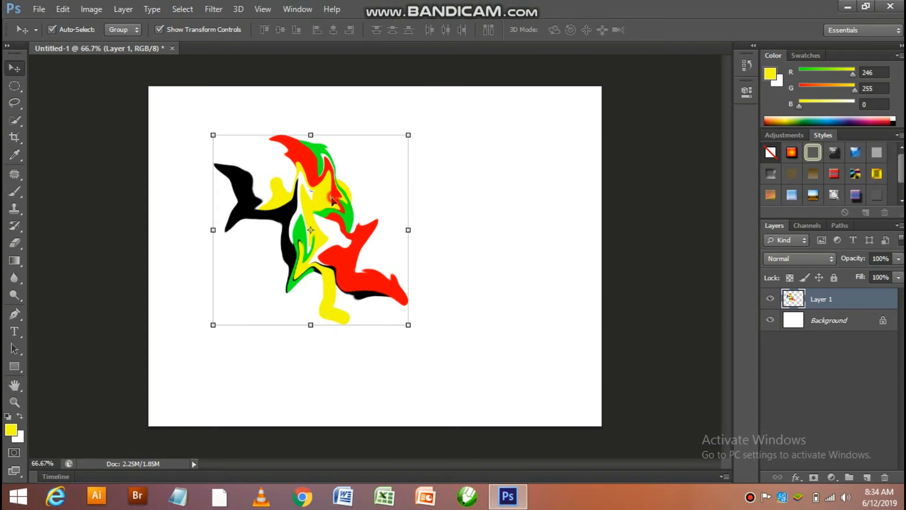
{"action": "left_click_drag", "start_coordinate": [332, 200], "coordinate": [289, 236]}
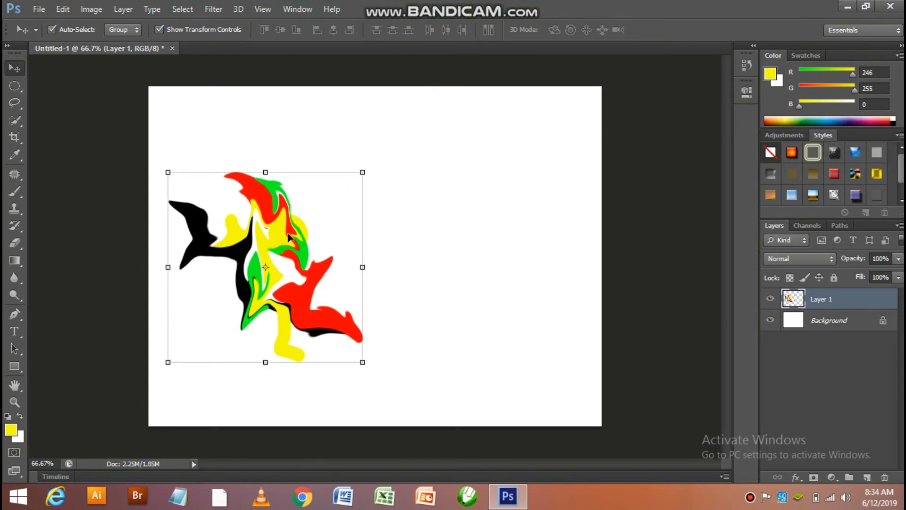
- Duplicate the figure's layer and flip the copy horizontally to the right as a mirror image, about 88% wide
{"action": "key", "text": "ctrl+j"}
{"action": "left_click_drag", "start_coordinate": [168, 266], "coordinate": [535, 247]}
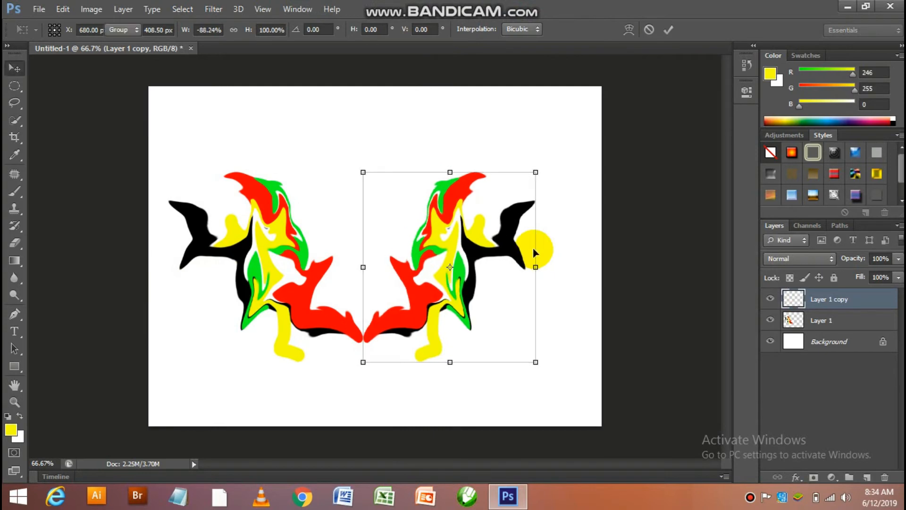
{"action": "key", "text": "Return"}
{"action": "left_click", "coordinate": [572, 285]}
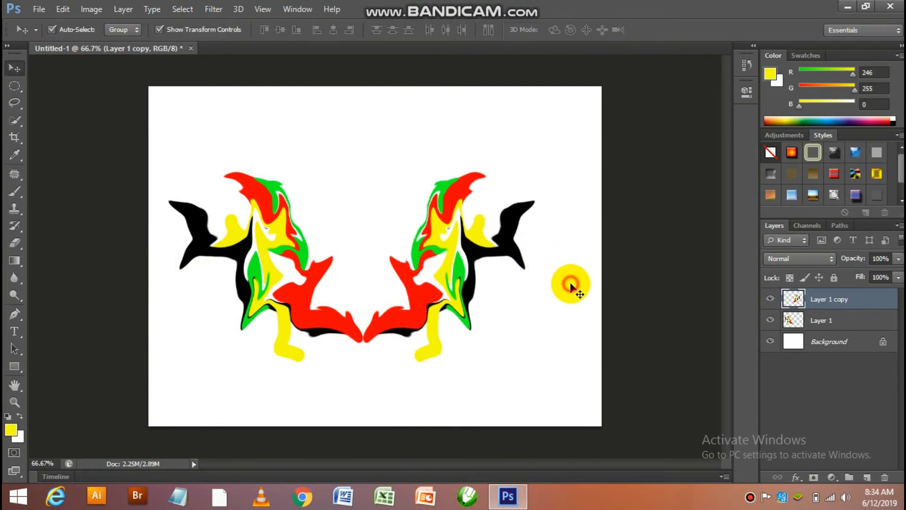
- Fill the Background layer with black (000000) using the Paint Bucket tool
{"action": "left_click", "coordinate": [817, 348]}
{"action": "double_click", "coordinate": [794, 348]}
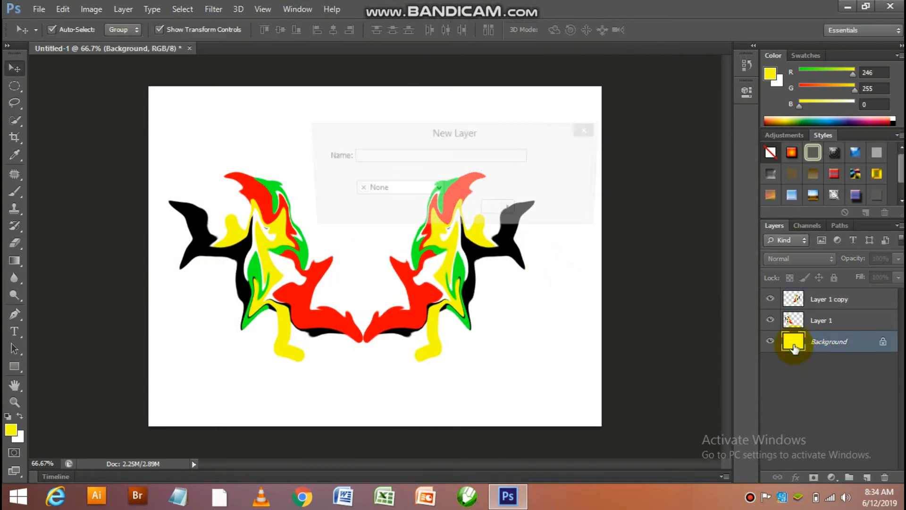
{"action": "left_click", "coordinate": [585, 176]}
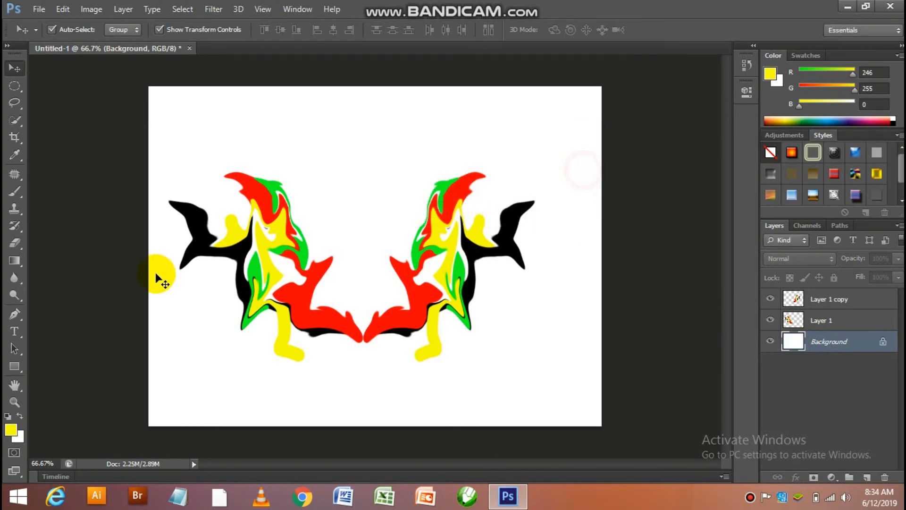
{"action": "left_click", "coordinate": [13, 262]}
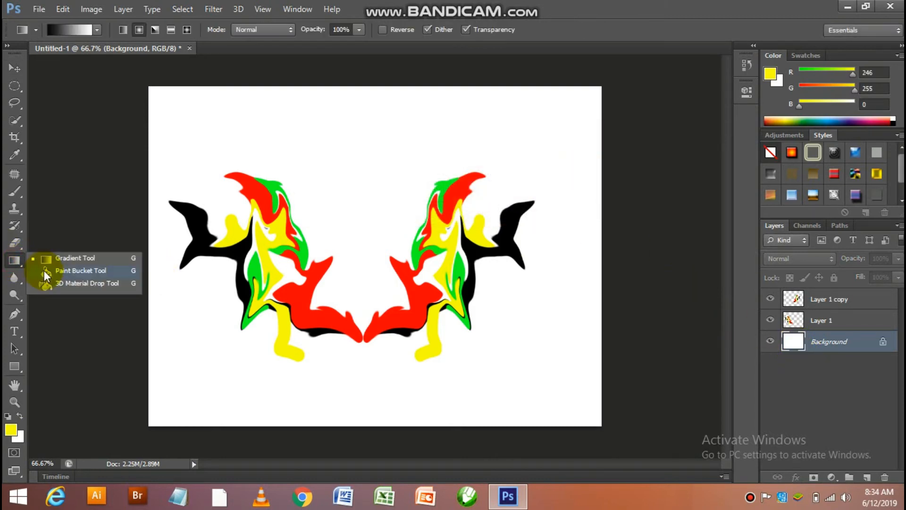
{"action": "left_click", "coordinate": [50, 275]}
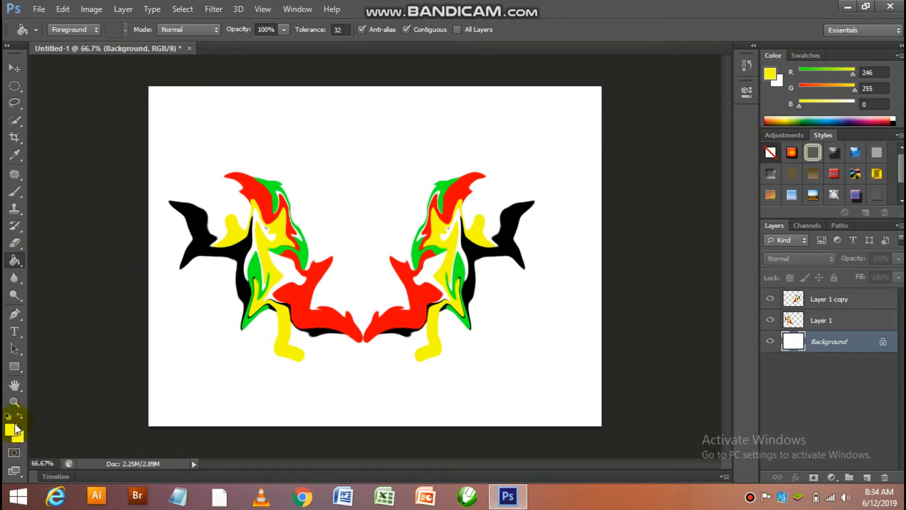
{"action": "left_click", "coordinate": [13, 427]}
{"action": "left_click", "coordinate": [116, 365]}
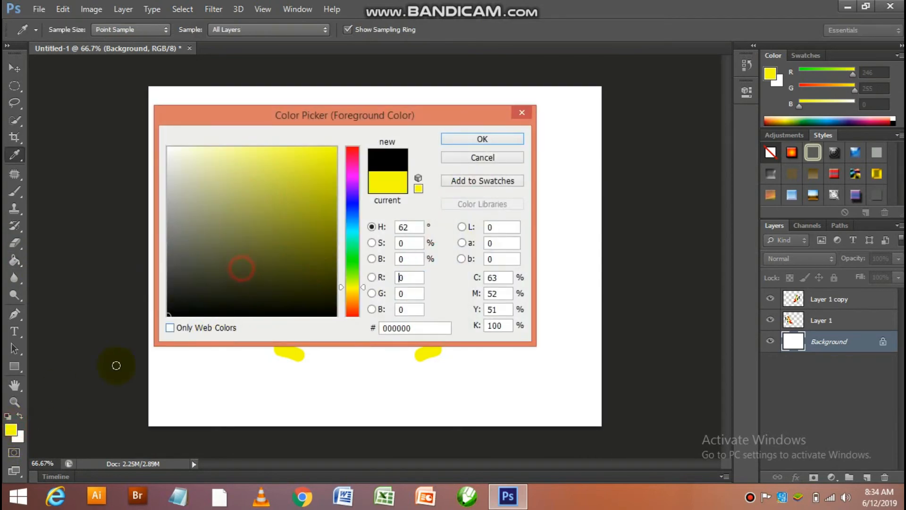
{"action": "left_click", "coordinate": [458, 139]}
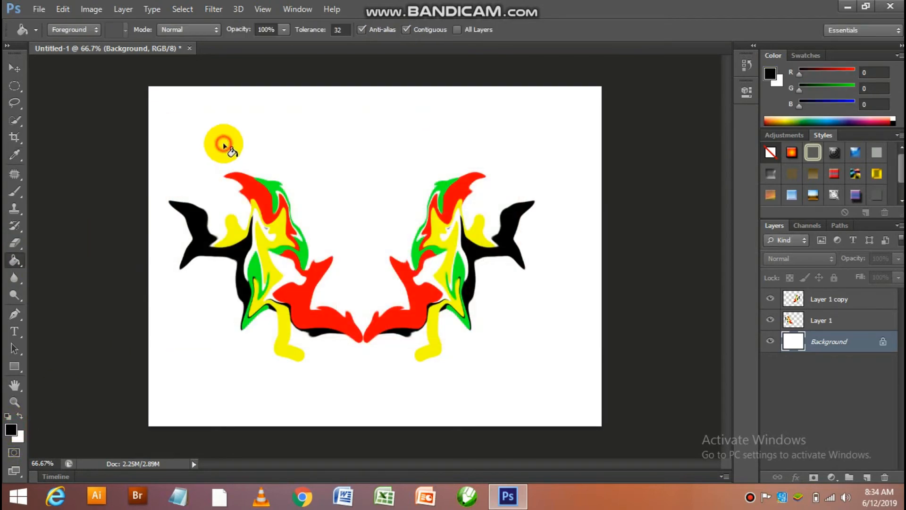
{"action": "left_click", "coordinate": [212, 141]}
{"action": "left_click", "coordinate": [10, 70]}
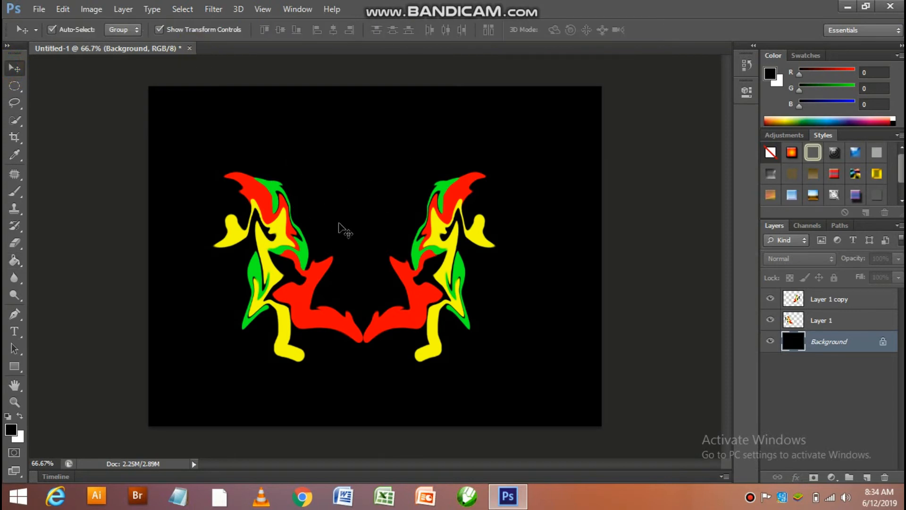
- Close the artwork without saving and create a white 1024 x 768 pixel RGB document at 300 pixels/inch
{"action": "left_click", "coordinate": [189, 49]}
{"action": "left_click", "coordinate": [469, 194]}
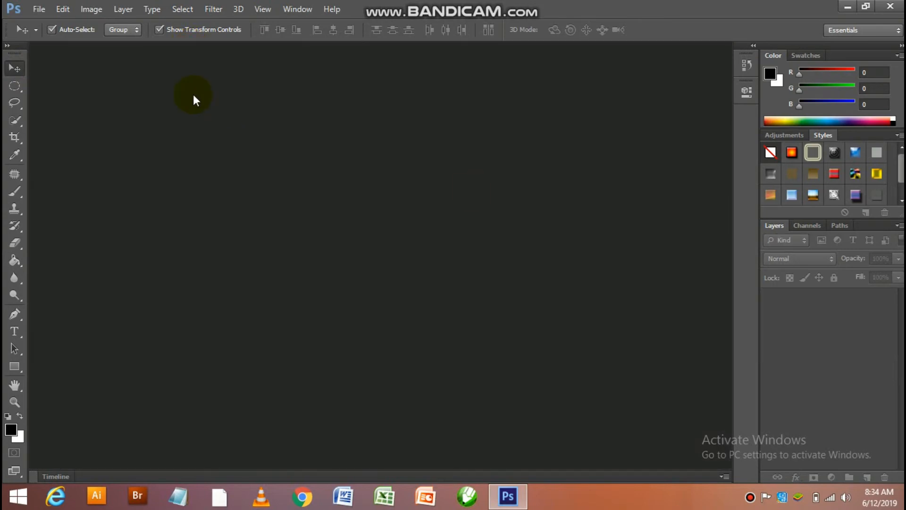
{"action": "left_click", "coordinate": [32, 8]}
{"action": "left_click", "coordinate": [45, 22]}
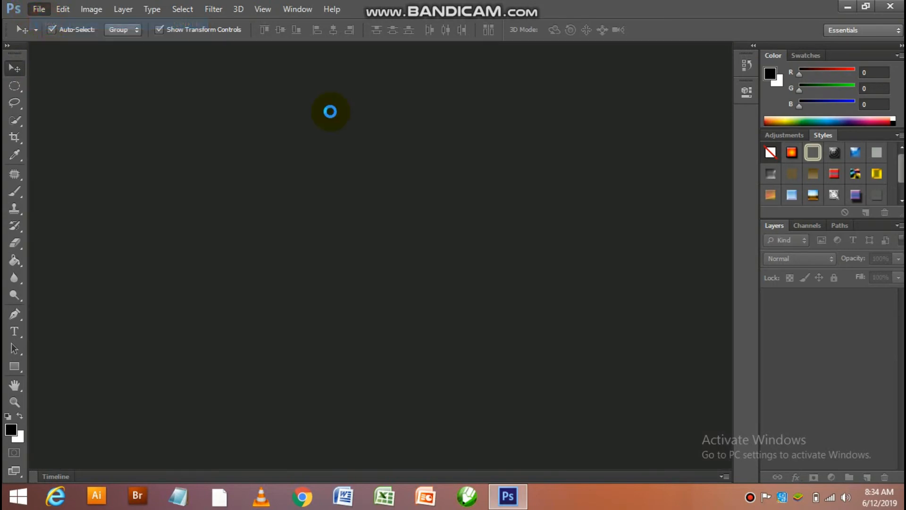
{"action": "left_click", "coordinate": [612, 116]}
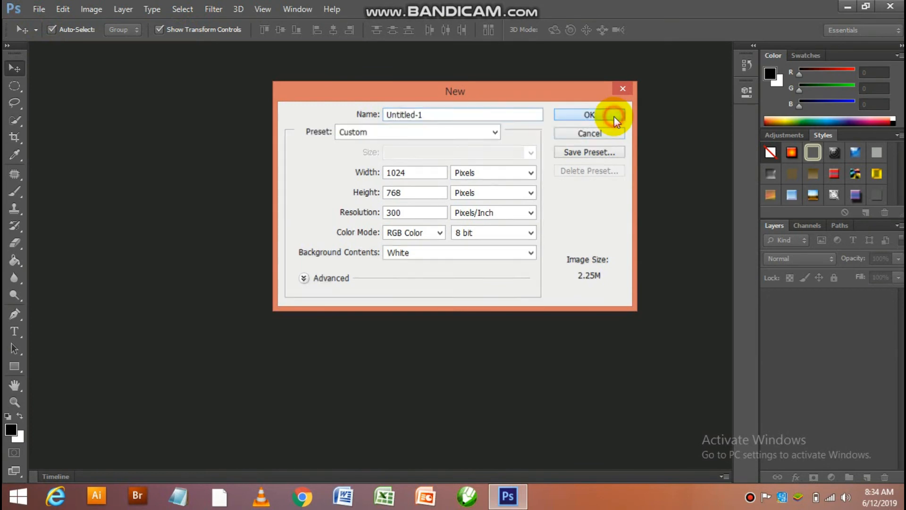
- Add the black text "VBS IT ACADEMY" at 18 pt near the middle of the canvas
{"action": "left_click", "coordinate": [14, 332]}
{"action": "left_click", "coordinate": [273, 243]}
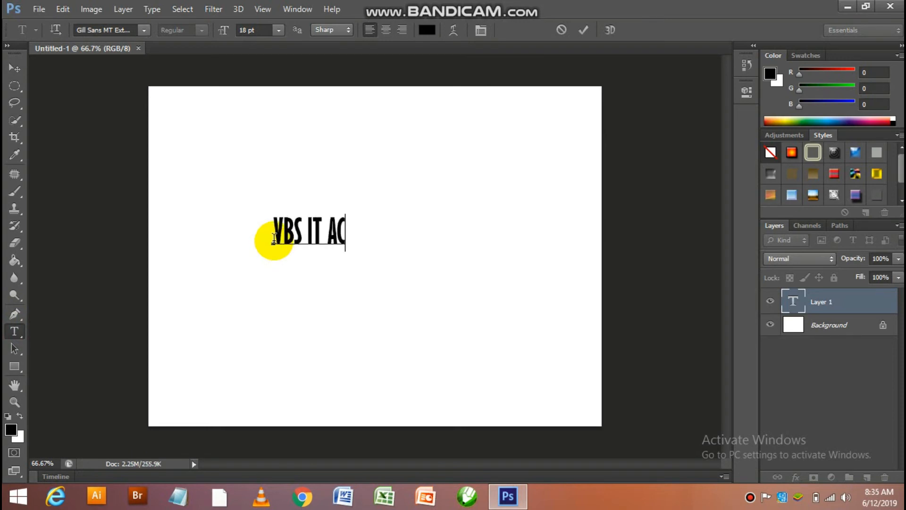
{"action": "type", "text": "VBS IT ACADEMY"}
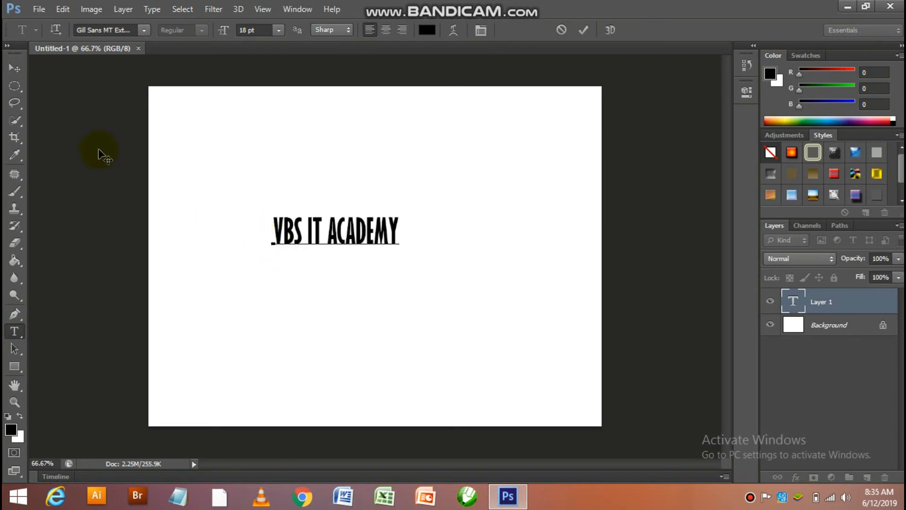
- Move the text toward the left edge and enlarge it to span most of the canvas width
{"action": "left_click", "coordinate": [16, 68]}
{"action": "left_click_drag", "start_coordinate": [364, 223], "coordinate": [234, 218]}
{"action": "key", "text": "ctrl+t"}
{"action": "left_click_drag", "start_coordinate": [307, 250], "coordinate": [575, 288]}
{"action": "key", "text": "Return"}
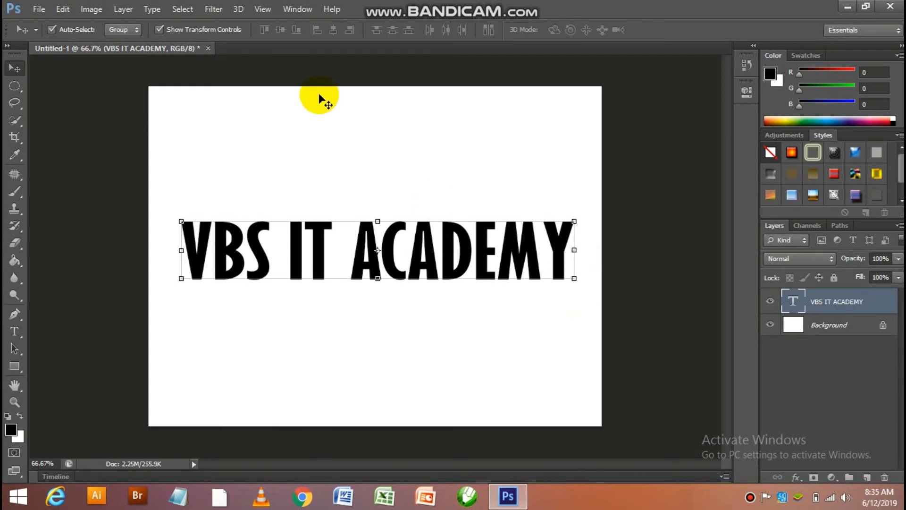
{"action": "left_click", "coordinate": [214, 11]}
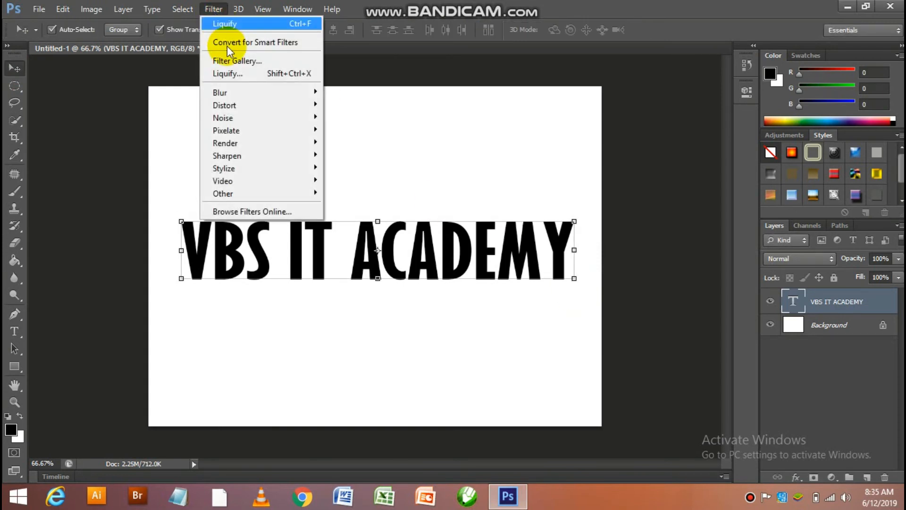
{"action": "left_click", "coordinate": [231, 70]}
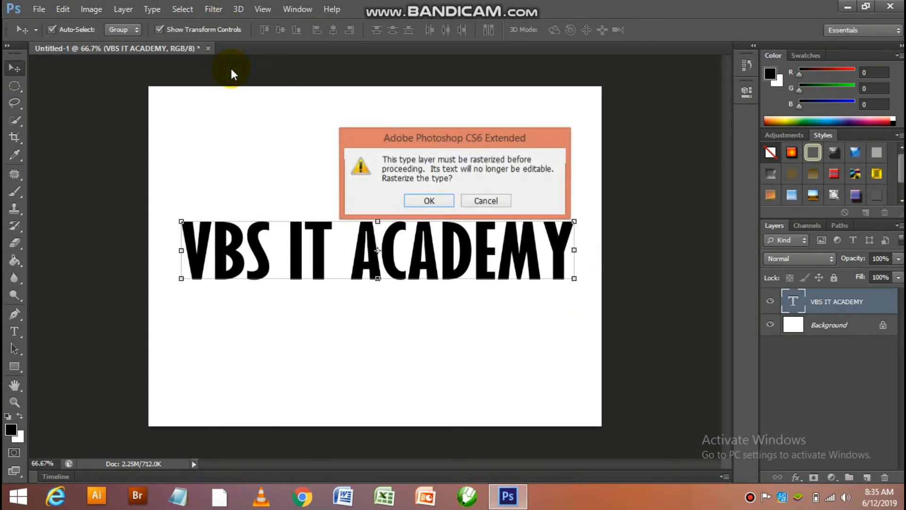
{"action": "left_click", "coordinate": [472, 199]}
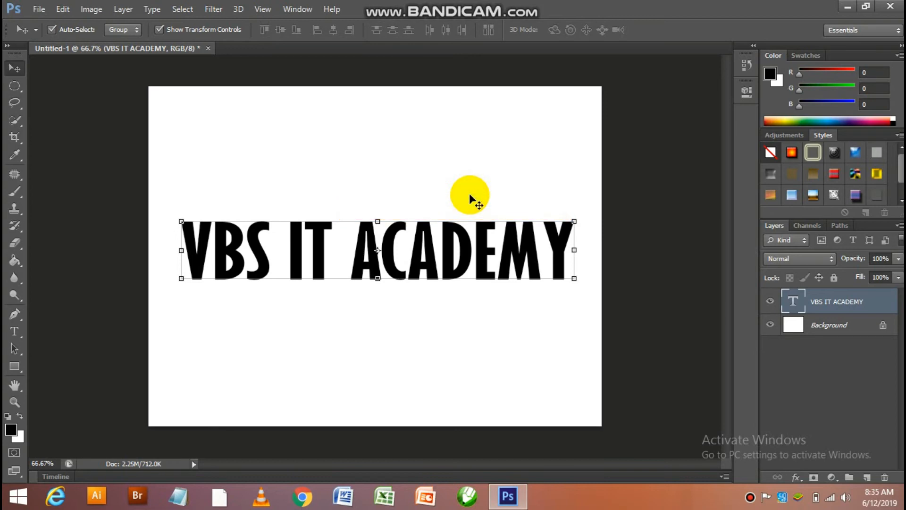
- Open the flower picture "image" from the Desktop and bring it into the Untitled-1 document above the text
{"action": "left_click", "coordinate": [37, 9]}
{"action": "left_click", "coordinate": [45, 36]}
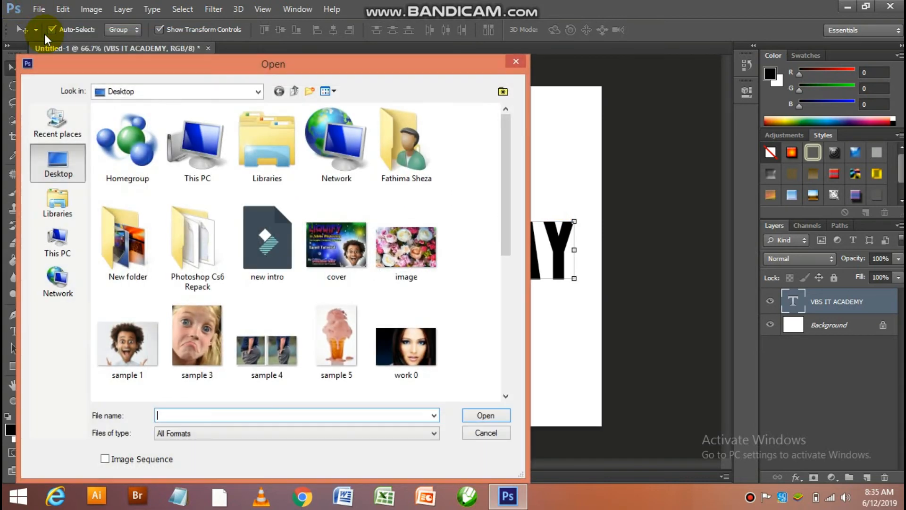
{"action": "double_click", "coordinate": [405, 240]}
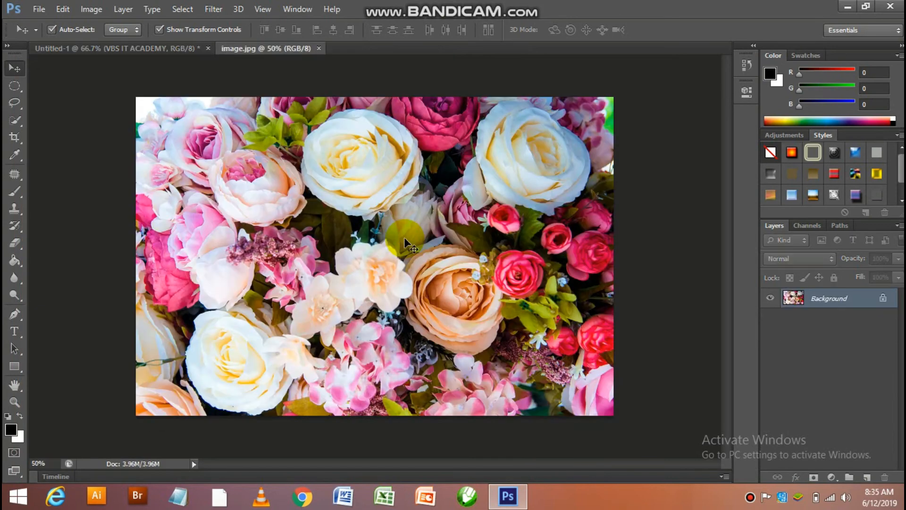
{"action": "mouse_move", "coordinate": [405, 242]}
{"action": "left_mouse_down"}
{"action": "mouse_move", "coordinate": [180, 51]}
{"action": "mouse_move", "coordinate": [313, 166]}
{"action": "mouse_move", "coordinate": [408, 231]}
{"action": "left_mouse_up"}
- Create a clipping mask so the flower image fills the VBS IT ACADEMY text, and deselect the layer
{"action": "right_click", "coordinate": [845, 297]}
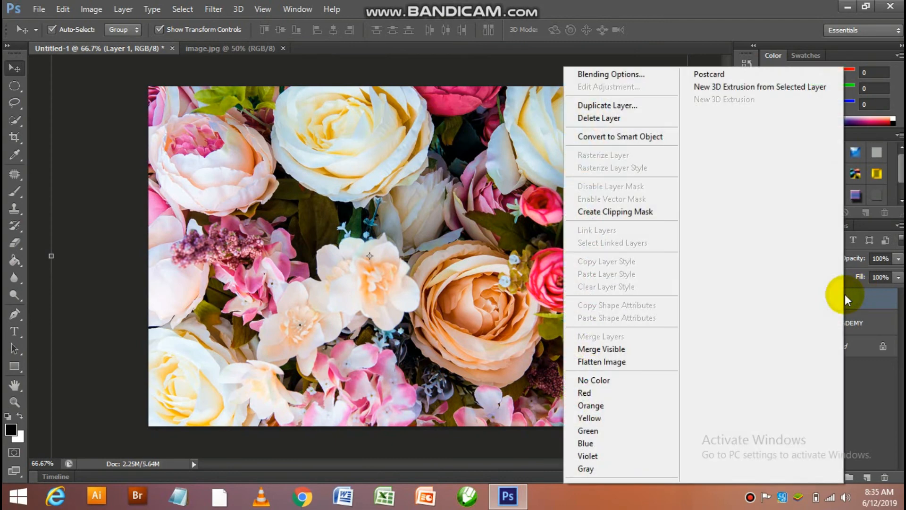
{"action": "left_click", "coordinate": [634, 212]}
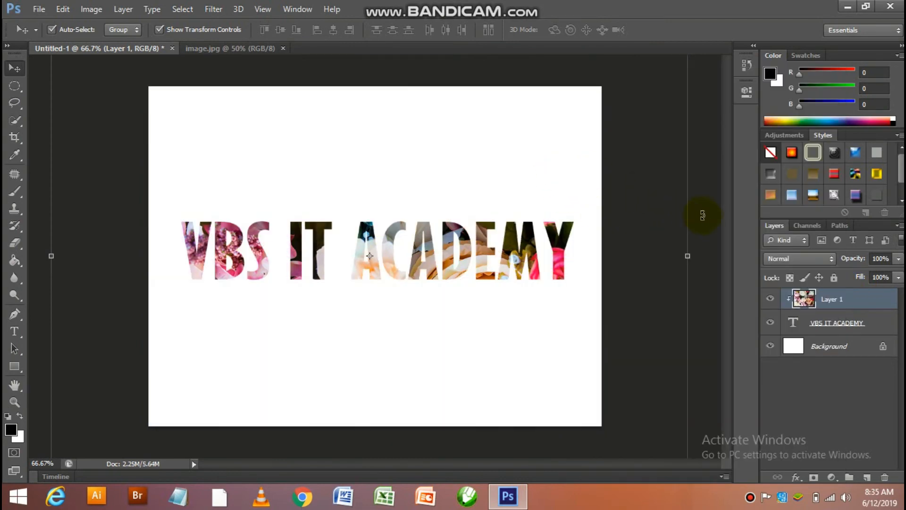
{"action": "left_click", "coordinate": [707, 219]}
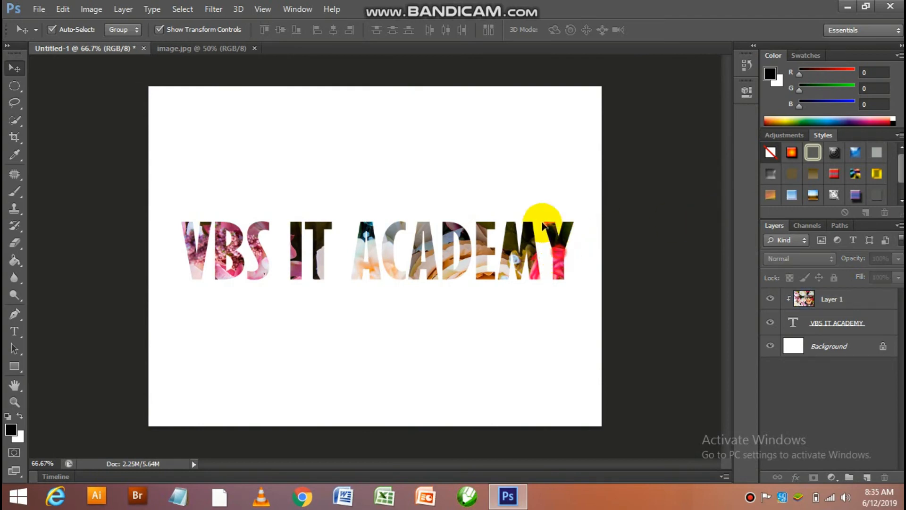
- Shift the clipped flower image to the left within the letters and select the VBS IT ACADEMY text layer
{"action": "left_click_drag", "start_coordinate": [542, 219], "coordinate": [529, 297]}
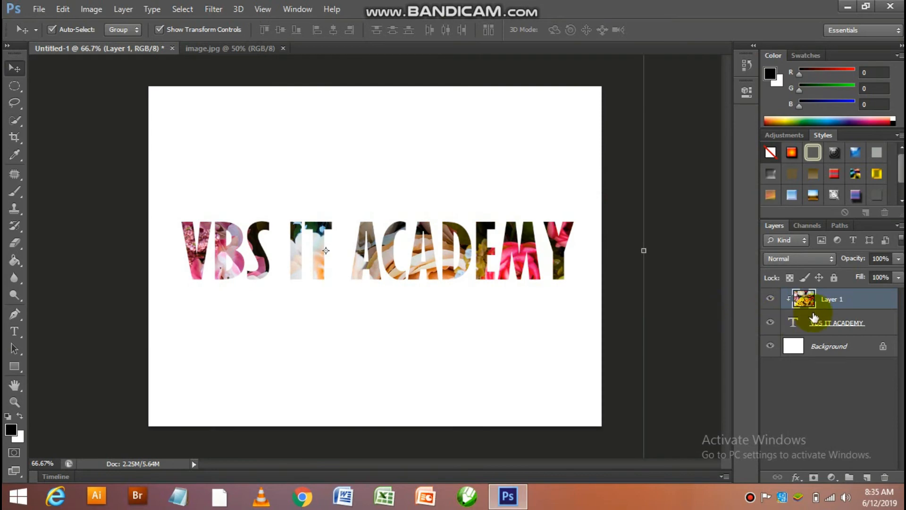
{"action": "left_click", "coordinate": [874, 328]}
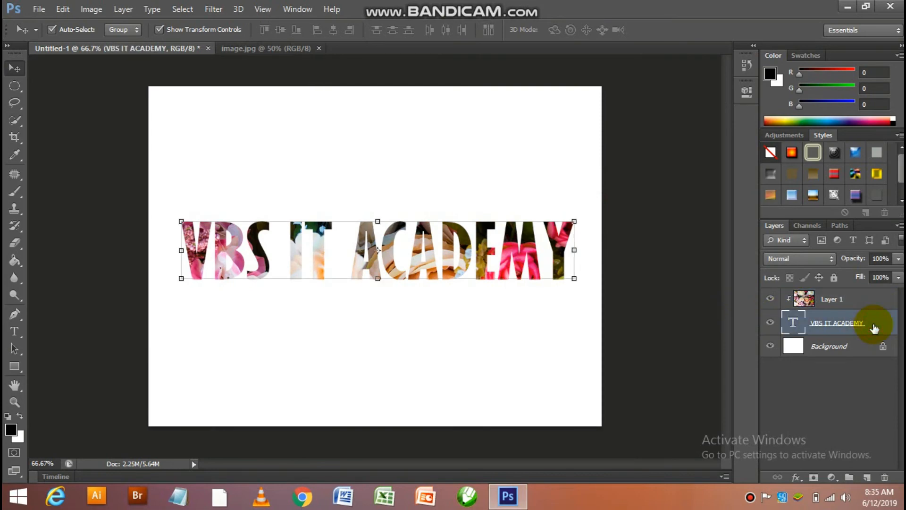
- Convert the VBS IT ACADEMY text layer to a smart object and rasterize it into a pixel layer
{"action": "right_click", "coordinate": [864, 322]}
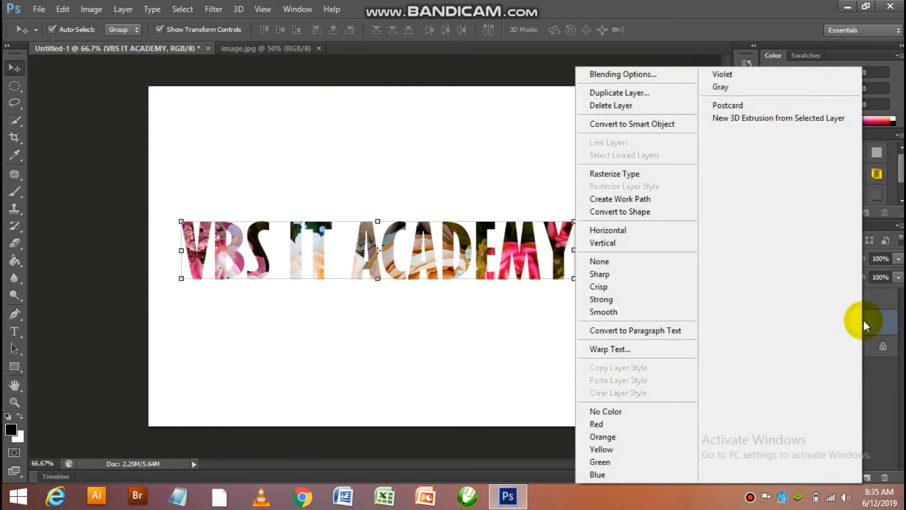
{"action": "left_click", "coordinate": [625, 124]}
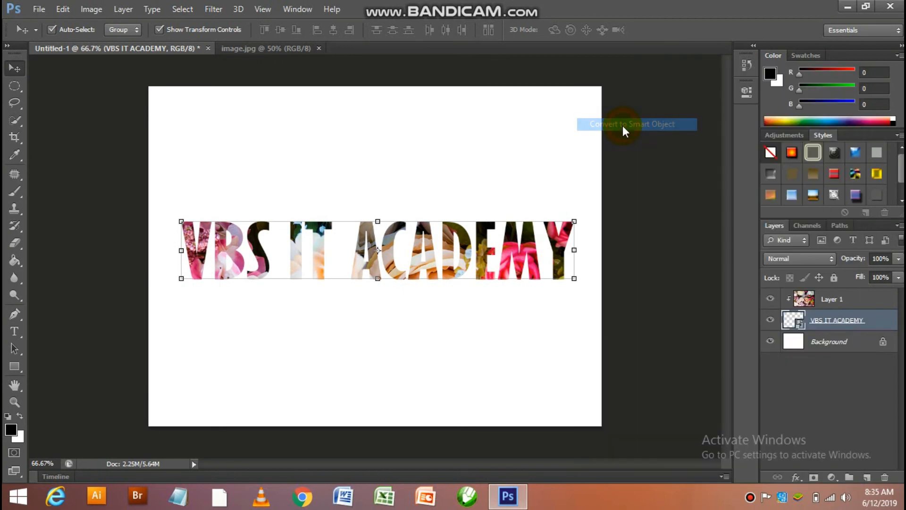
{"action": "left_click", "coordinate": [215, 10]}
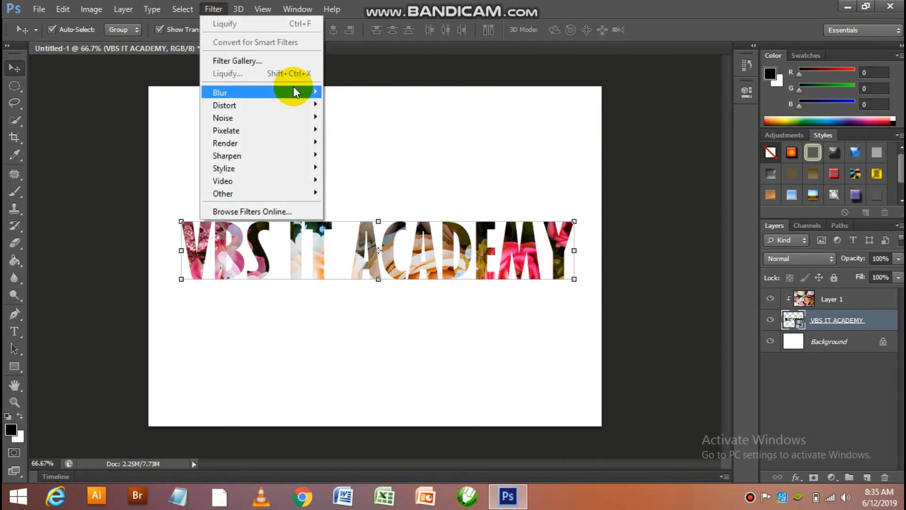
{"action": "right_click", "coordinate": [818, 322]}
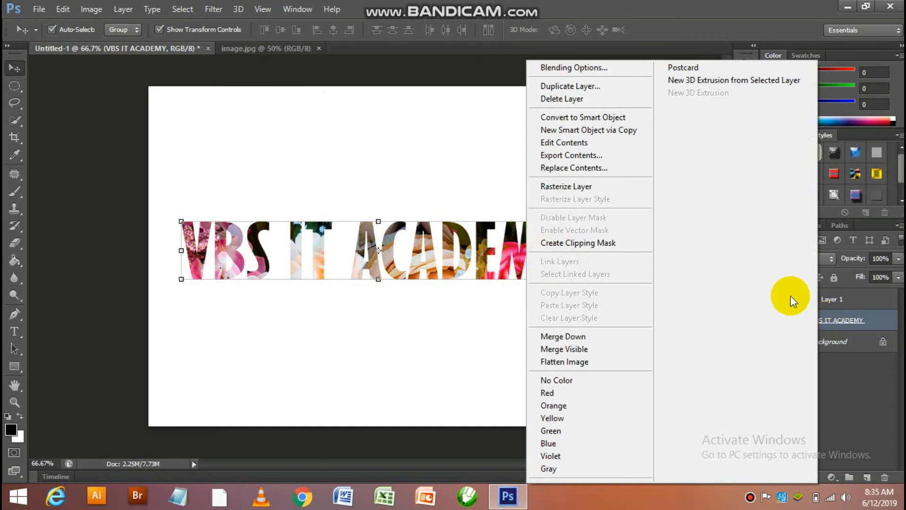
{"action": "left_click", "coordinate": [580, 186]}
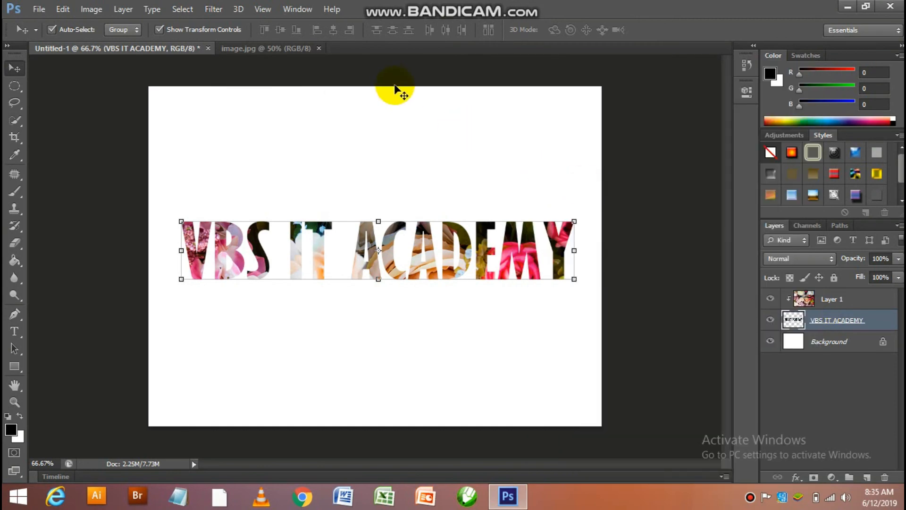
- Apply Liquify to the VBS IT ACADEMY layer, pulling the lower edges of several letters downward into drips with a size 45 brush
{"action": "left_click", "coordinate": [214, 13]}
{"action": "left_click", "coordinate": [227, 73]}
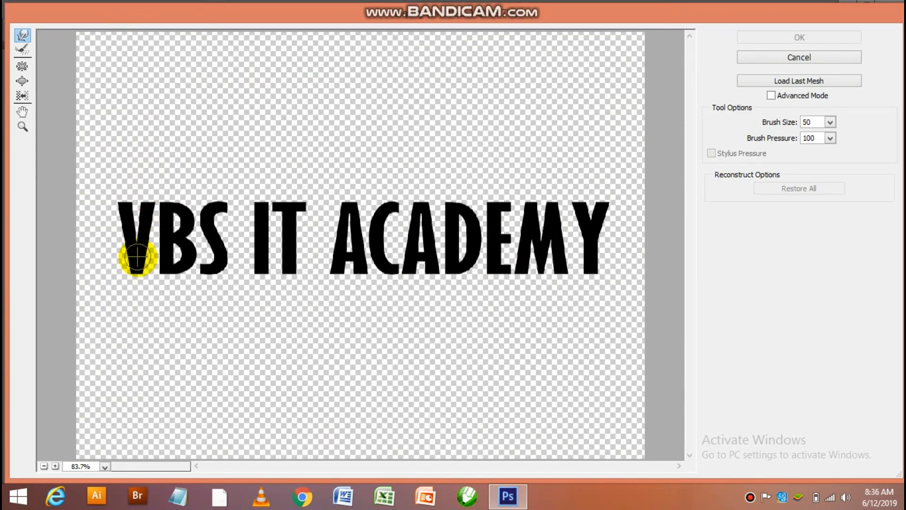
{"action": "mouse_move", "coordinate": [138, 257]}
{"action": "left_mouse_down"}
{"action": "mouse_move", "coordinate": [144, 298]}
{"action": "mouse_move", "coordinate": [178, 272]}
{"action": "mouse_move", "coordinate": [181, 290]}
{"action": "left_mouse_up"}
{"action": "left_click_drag", "start_coordinate": [257, 263], "coordinate": [265, 304]}
{"action": "left_click_drag", "start_coordinate": [330, 269], "coordinate": [331, 302]}
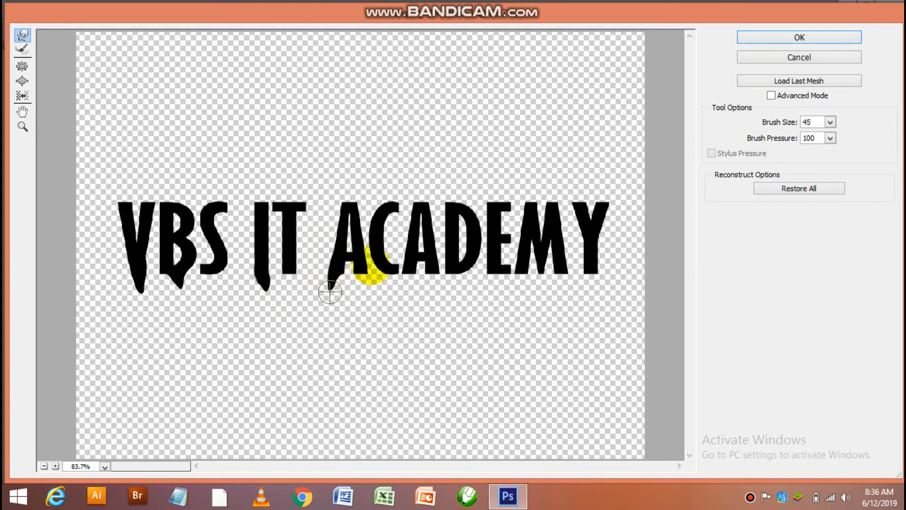
{"action": "left_click_drag", "start_coordinate": [387, 267], "coordinate": [384, 284]}
{"action": "left_click_drag", "start_coordinate": [453, 264], "coordinate": [460, 286]}
{"action": "mouse_move", "coordinate": [562, 273]}
{"action": "left_mouse_down"}
{"action": "mouse_move", "coordinate": [561, 292]}
{"action": "mouse_move", "coordinate": [590, 283]}
{"action": "left_mouse_up"}
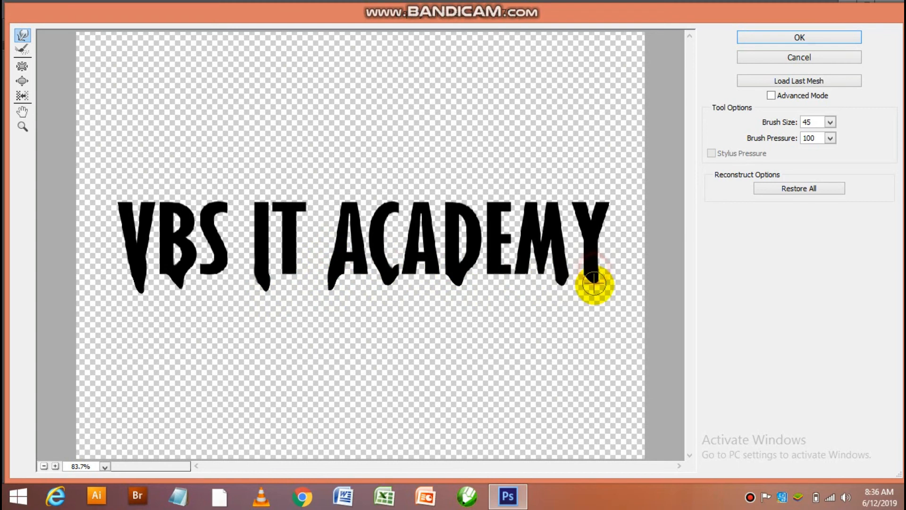
{"action": "left_click", "coordinate": [788, 37]}
{"action": "left_click", "coordinate": [628, 140]}
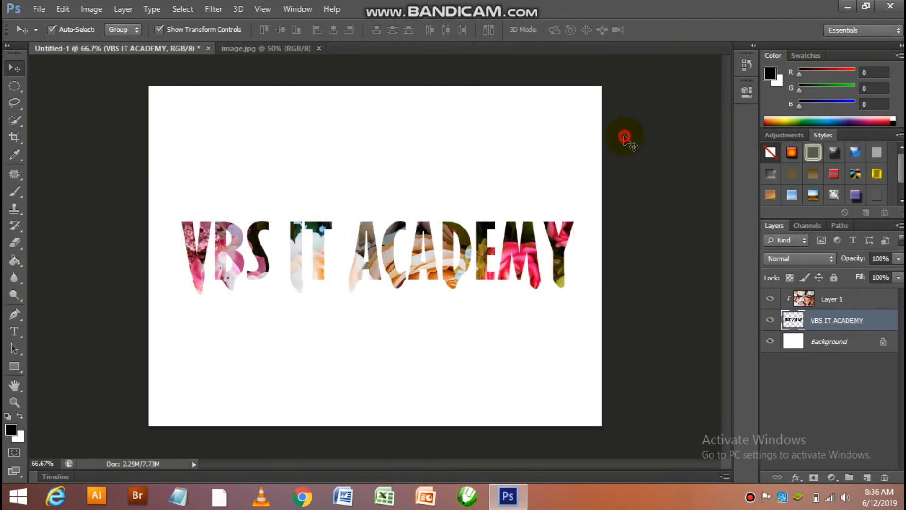
- Fill the Background layer with black using the Paint Bucket and return to the Move tool
{"action": "left_click", "coordinate": [820, 343]}
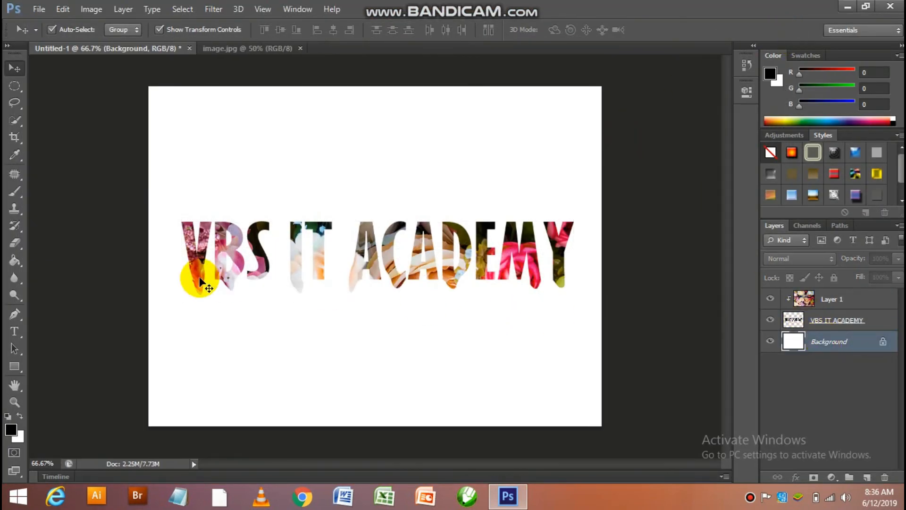
{"action": "left_click", "coordinate": [17, 264]}
{"action": "left_click", "coordinate": [198, 171]}
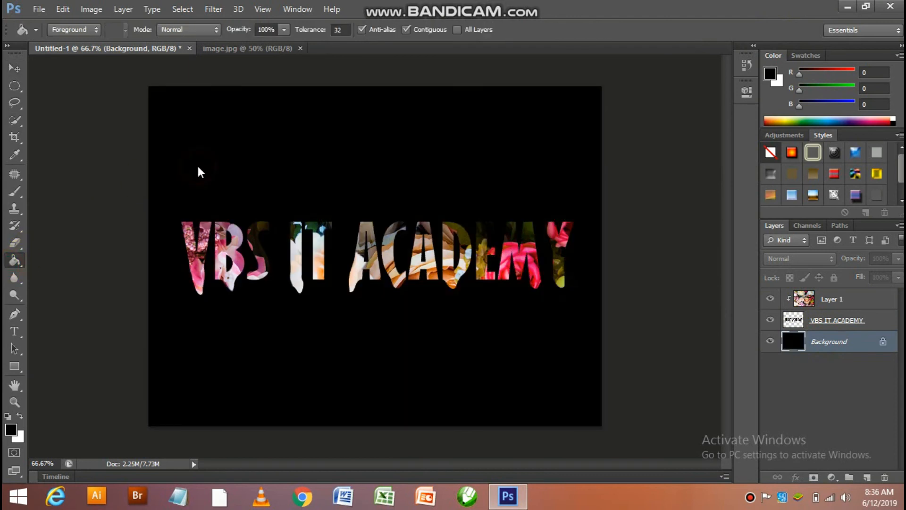
{"action": "left_click", "coordinate": [19, 68]}
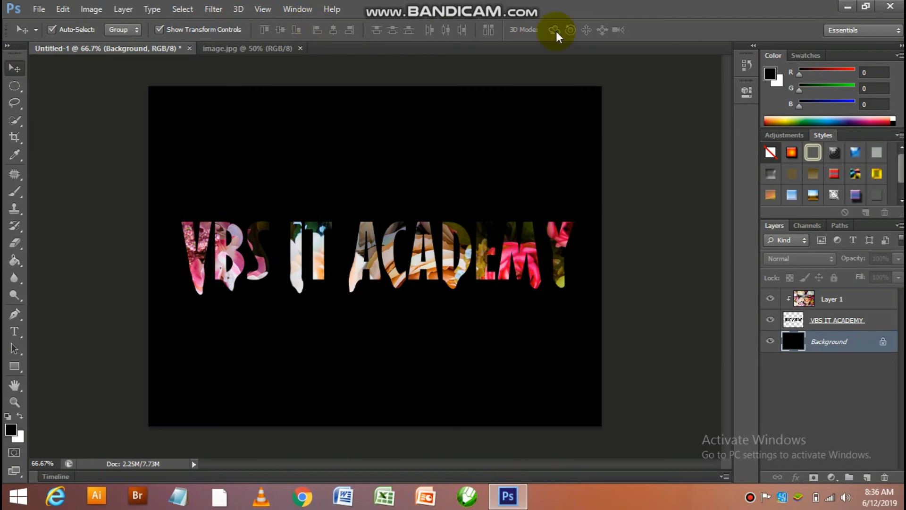
- Switch to the desktop, view the "sample 1" picture, browse through the following images to the flower picture, and close the viewer
{"action": "left_click", "coordinate": [846, 9]}
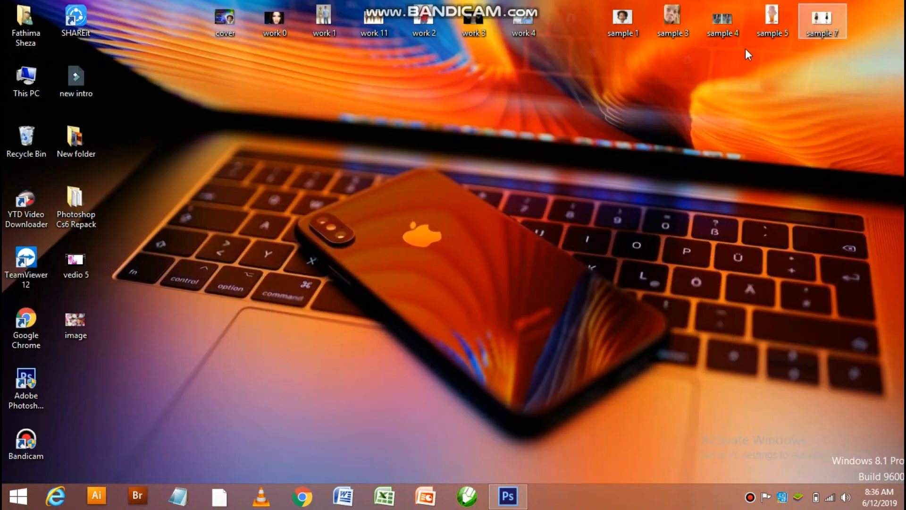
{"action": "double_click", "coordinate": [619, 20]}
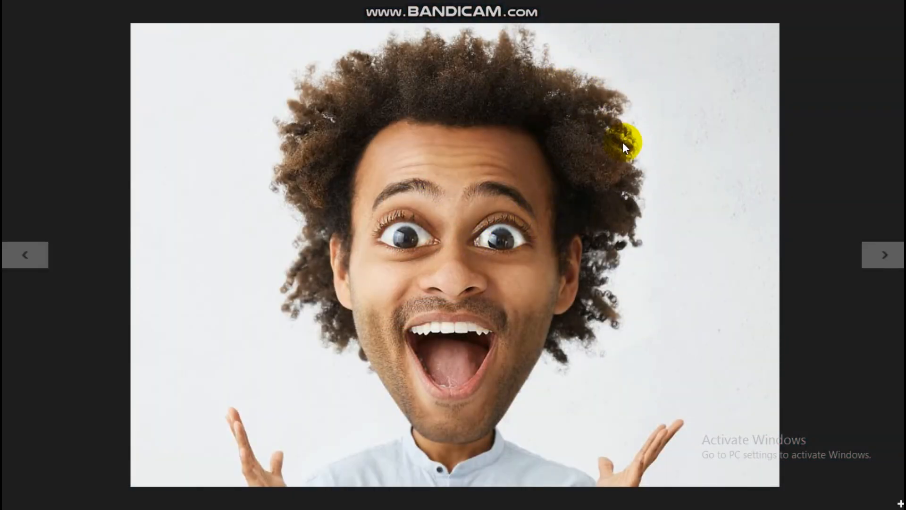
{"action": "key", "text": "Right"}
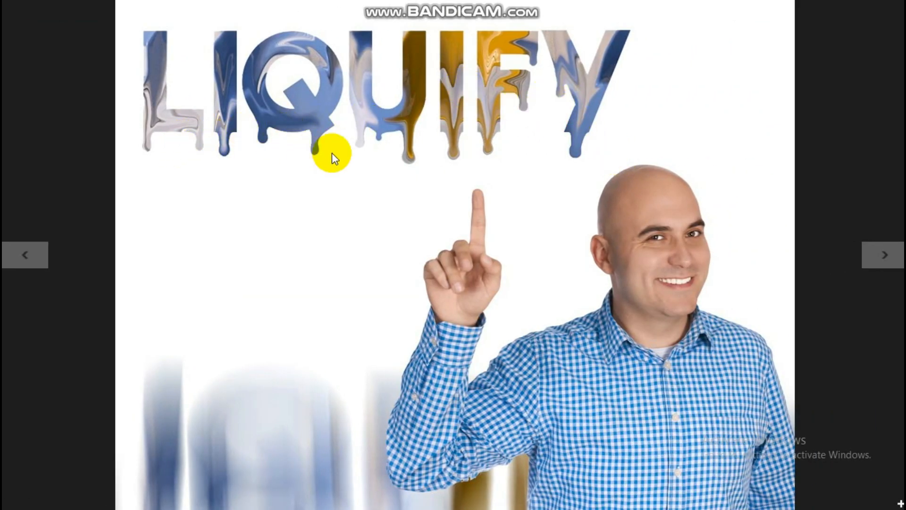
{"action": "key", "text": "Right"}
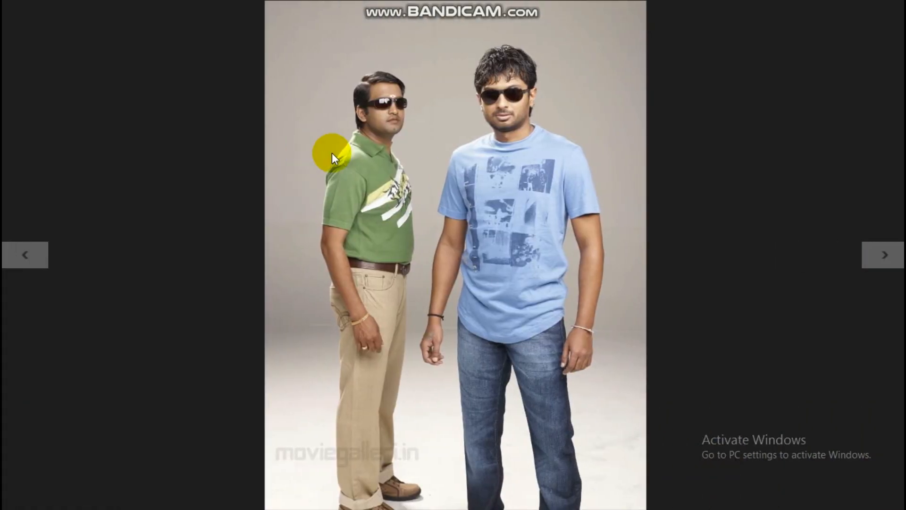
{"action": "key", "text": "Right"}
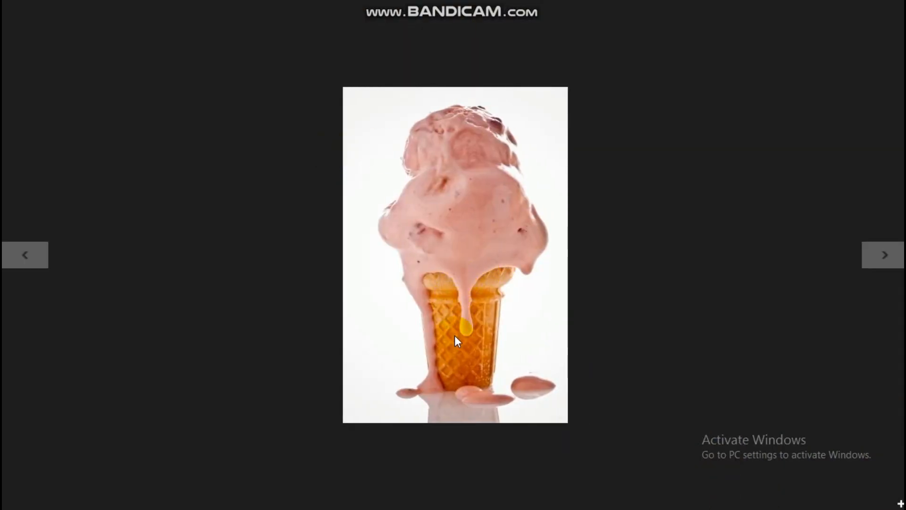
{"action": "key", "text": "Right"}
{"action": "key", "text": "Right"}
{"action": "key", "text": "Right"}
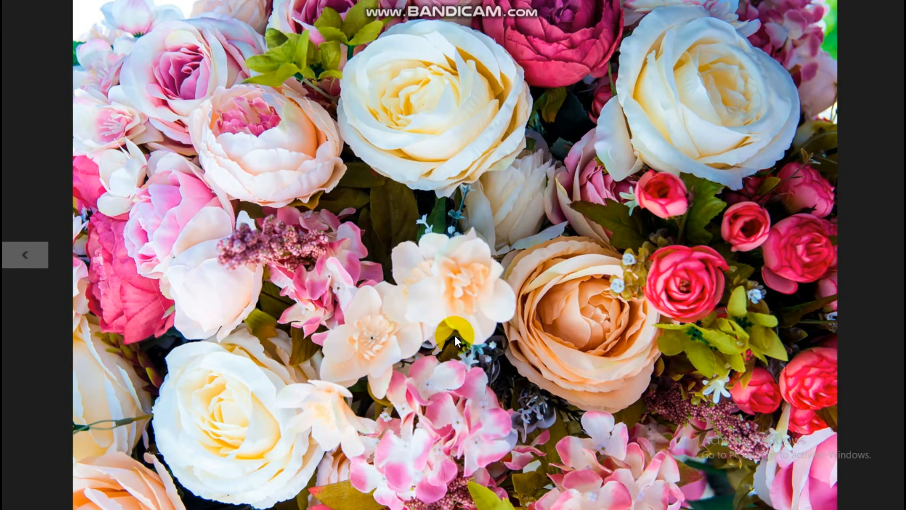
{"action": "key", "text": "alt+F4"}
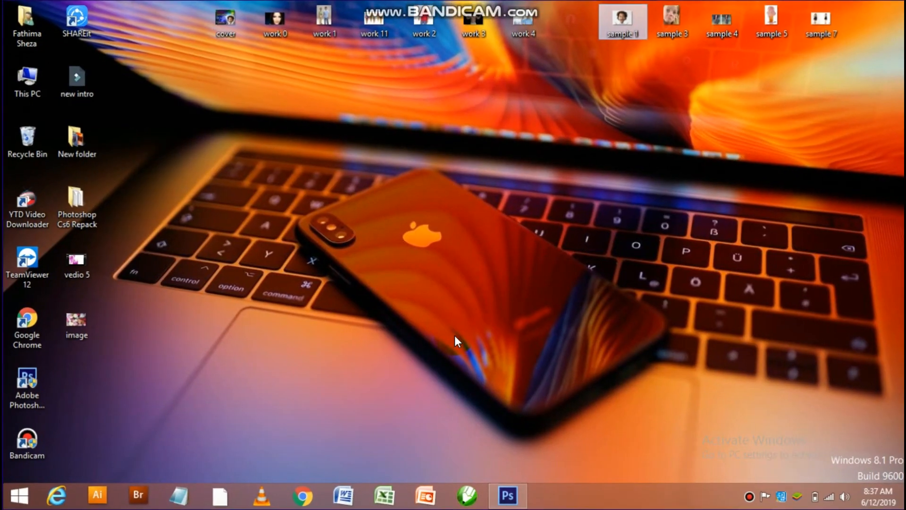
- View the "sample 3", "sample 4" and "sample 7" pictures from the desktop one after another, closing each
{"action": "double_click", "coordinate": [681, 31]}
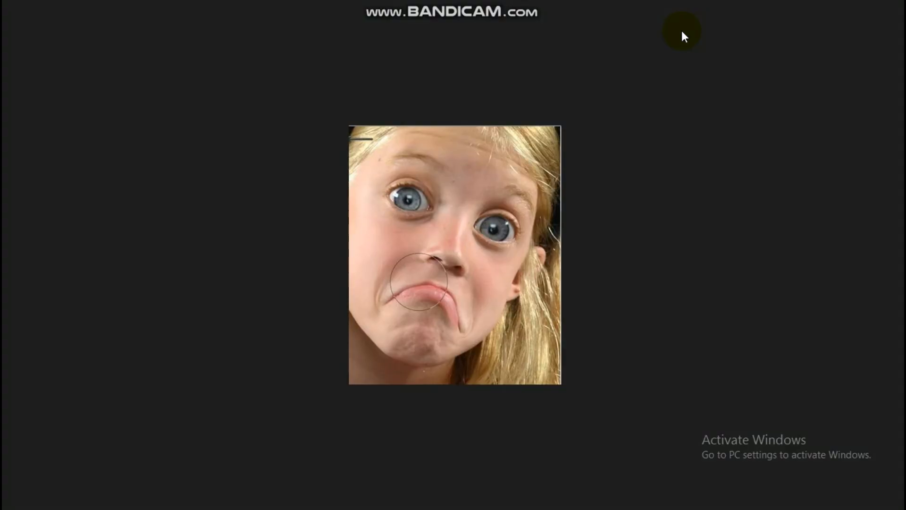
{"action": "key", "text": "alt+F4"}
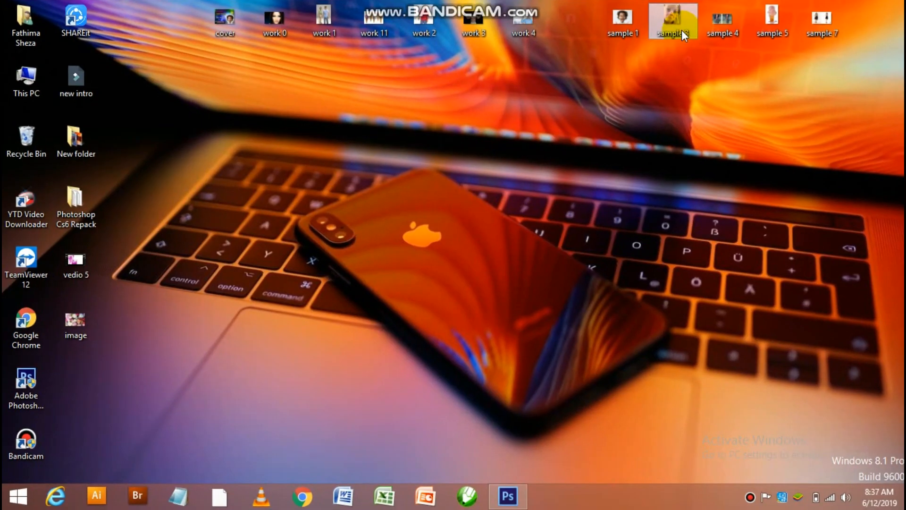
{"action": "left_click", "coordinate": [714, 33]}
{"action": "double_click", "coordinate": [713, 29]}
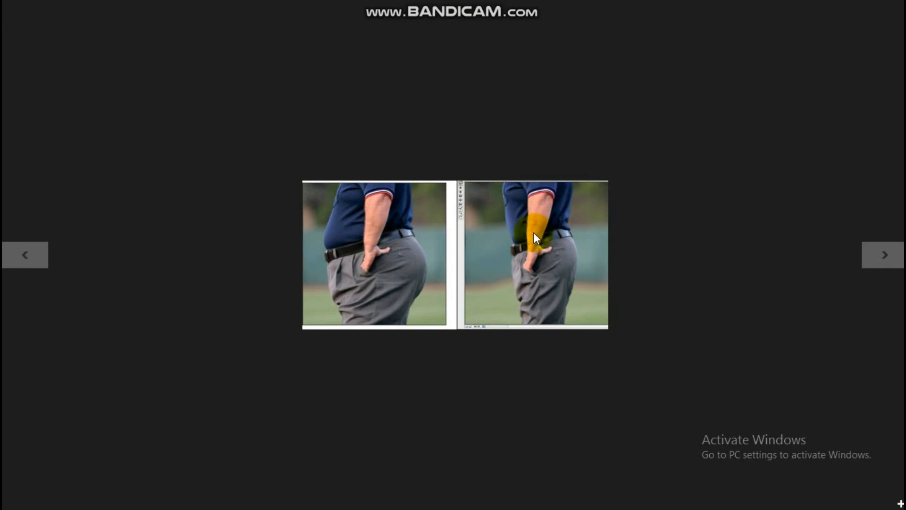
{"action": "key", "text": "alt+F4"}
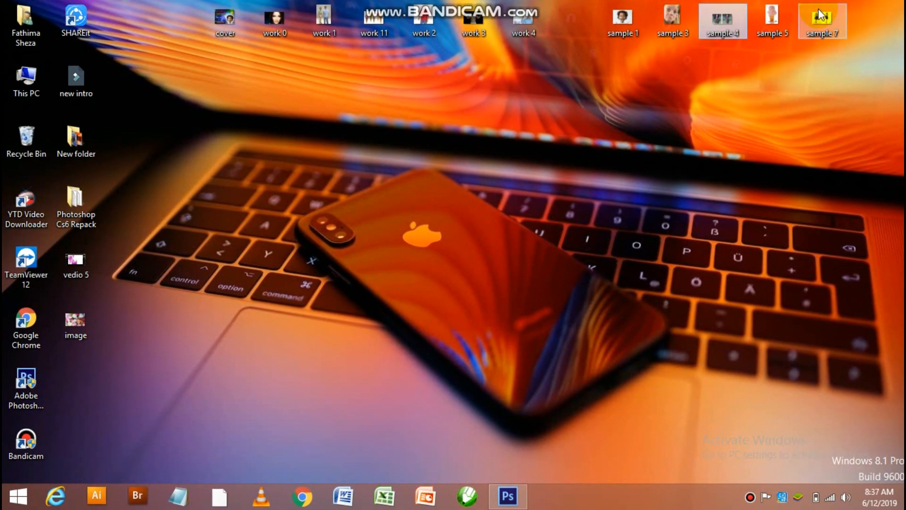
{"action": "double_click", "coordinate": [820, 19]}
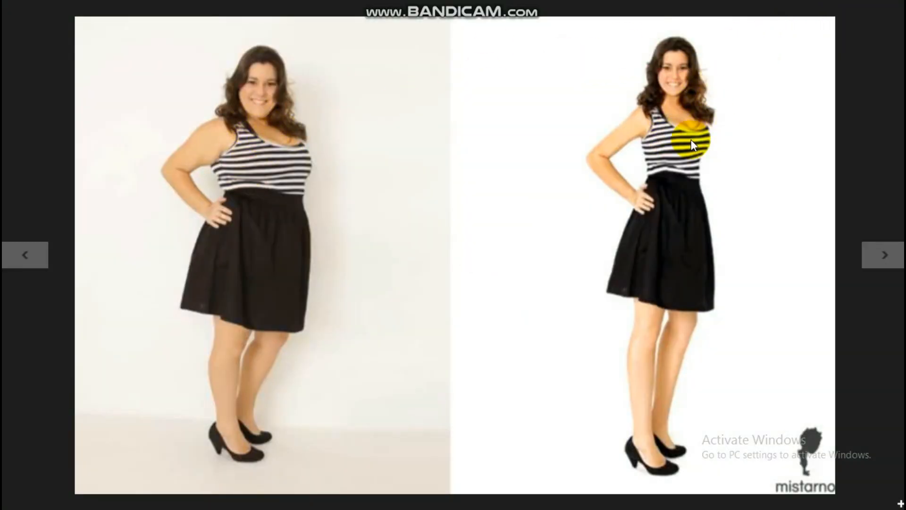
{"action": "key", "text": "alt+F4"}
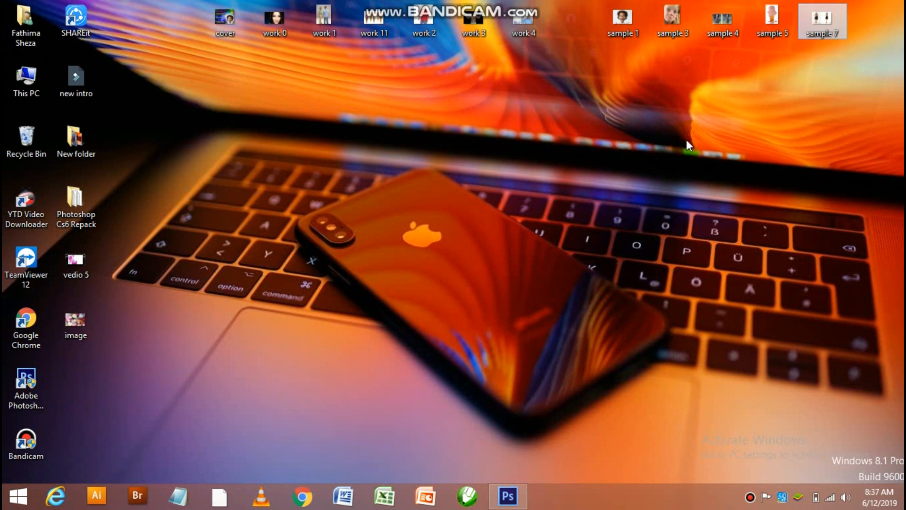
{"action": "mouse_move", "coordinate": [524, 4]}
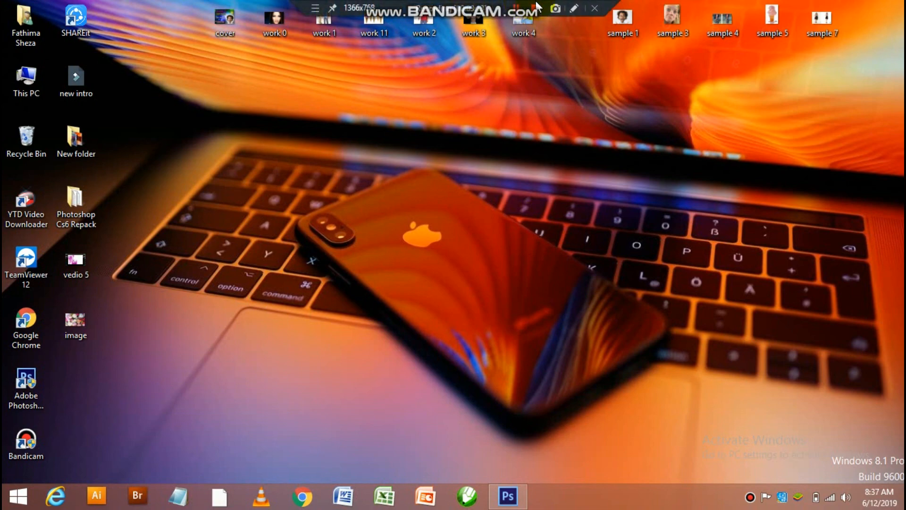